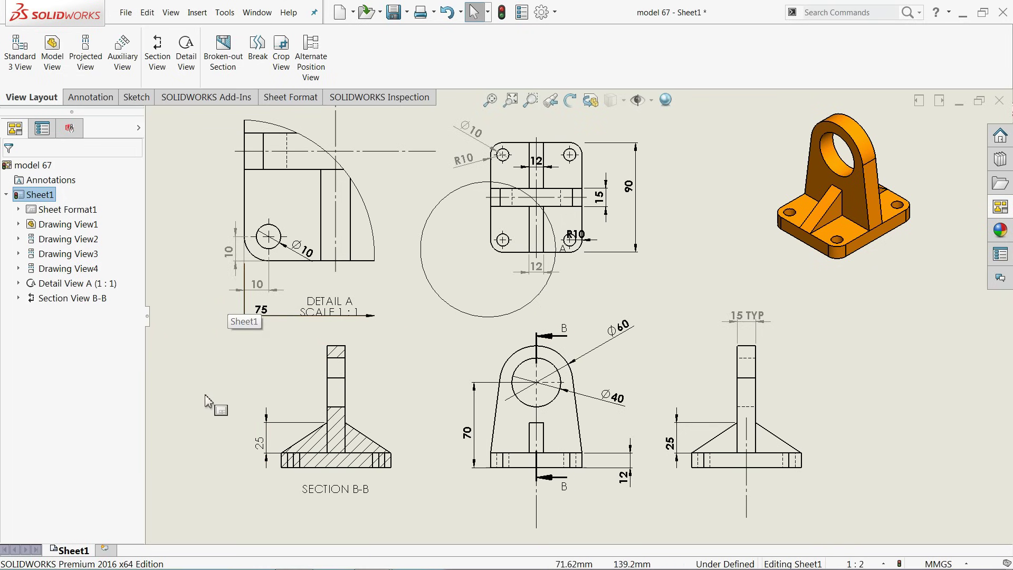
Switch from the drawing to the model 67 part window with Ctrl+Tab.
key(ctrl+Tab)
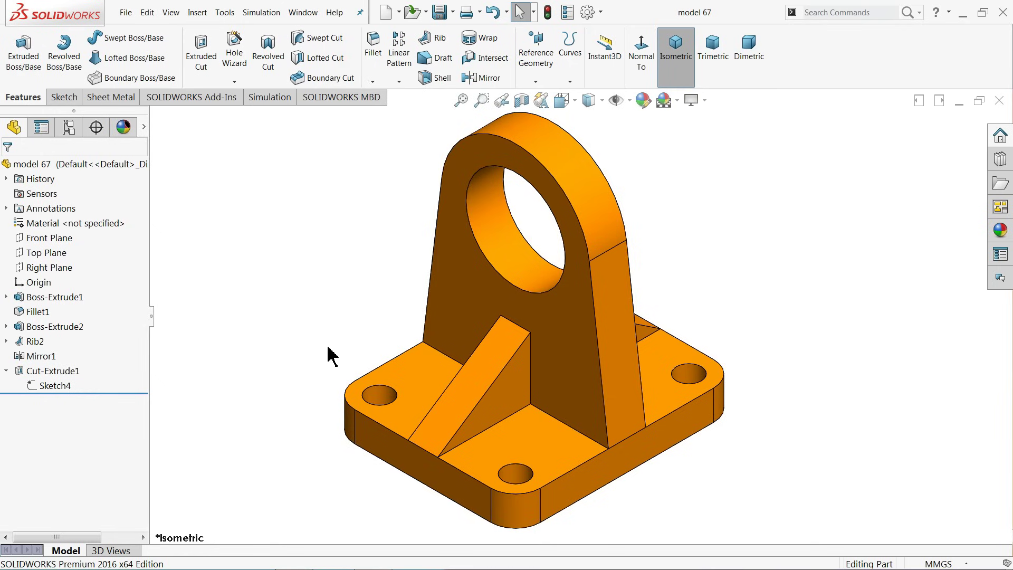
Create a new blank drawing, Draw5, skipping the sheet format and model view insertion.
mouse_move(353, 342)
middle_down()
mouse_move(362, 288)
mouse_move(378, 310)
mouse_move(354, 330)
mouse_move(363, 329)
middle_up()
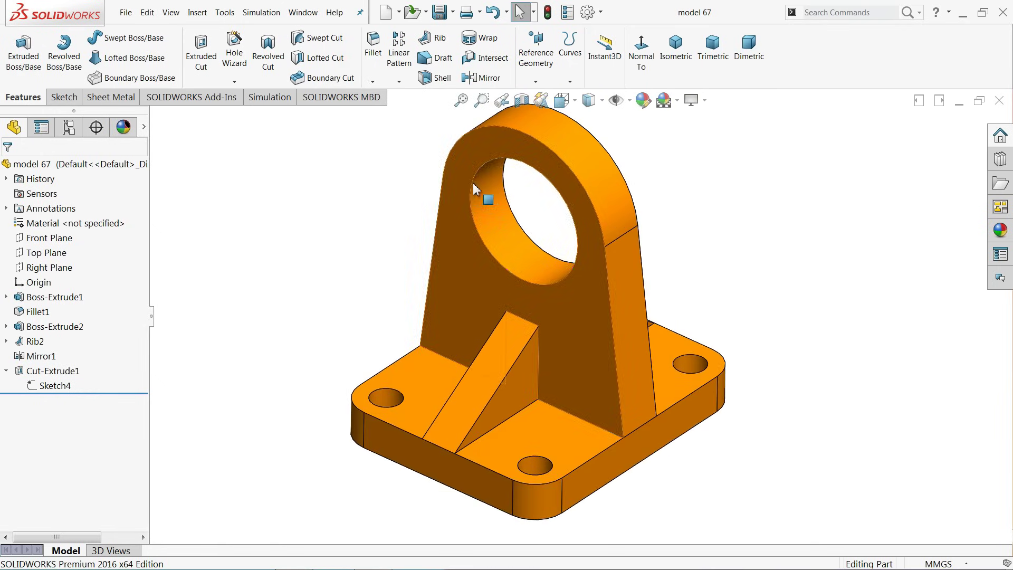
key(Escape)
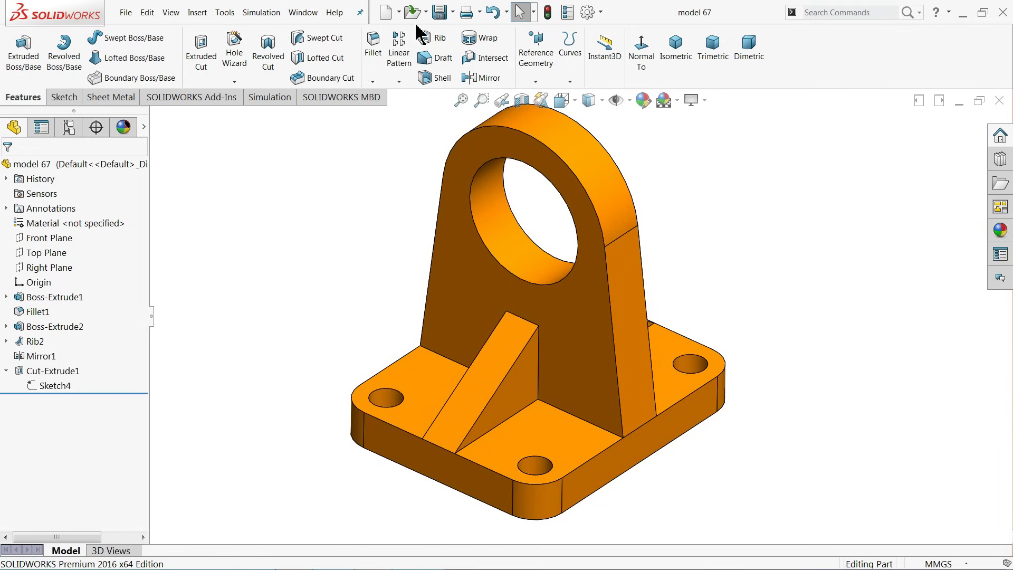
click(399, 12)
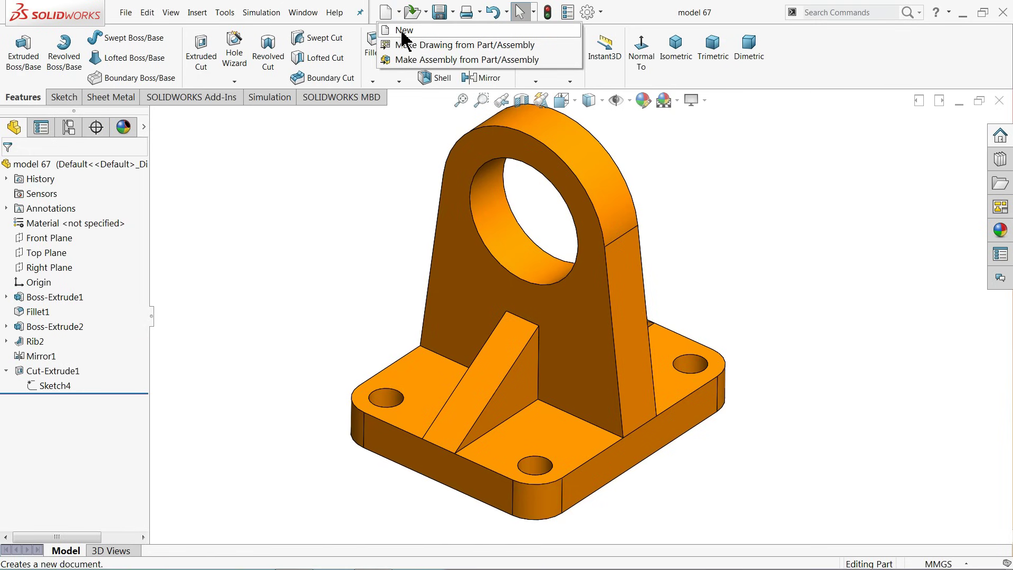
click(404, 30)
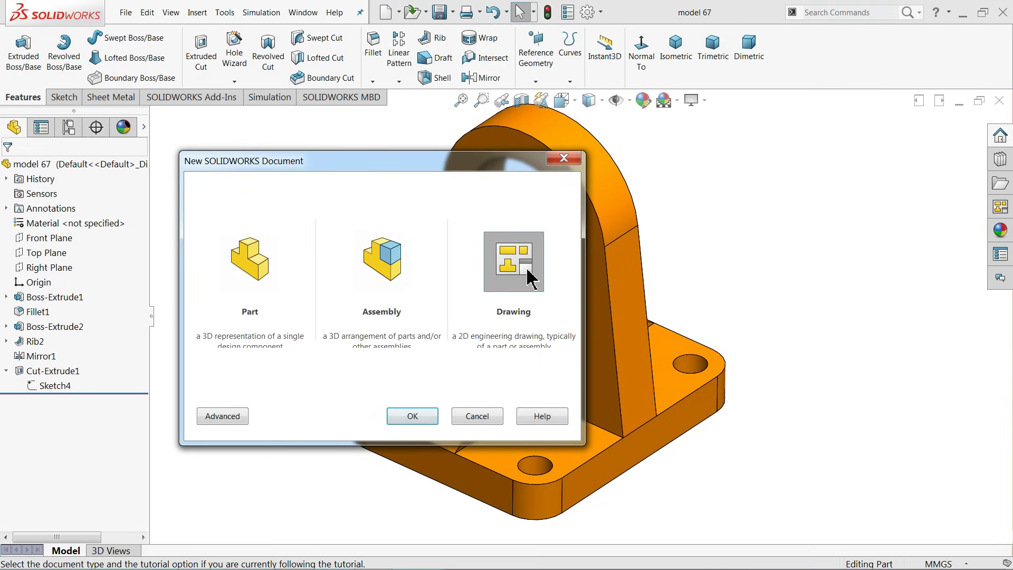
click(413, 418)
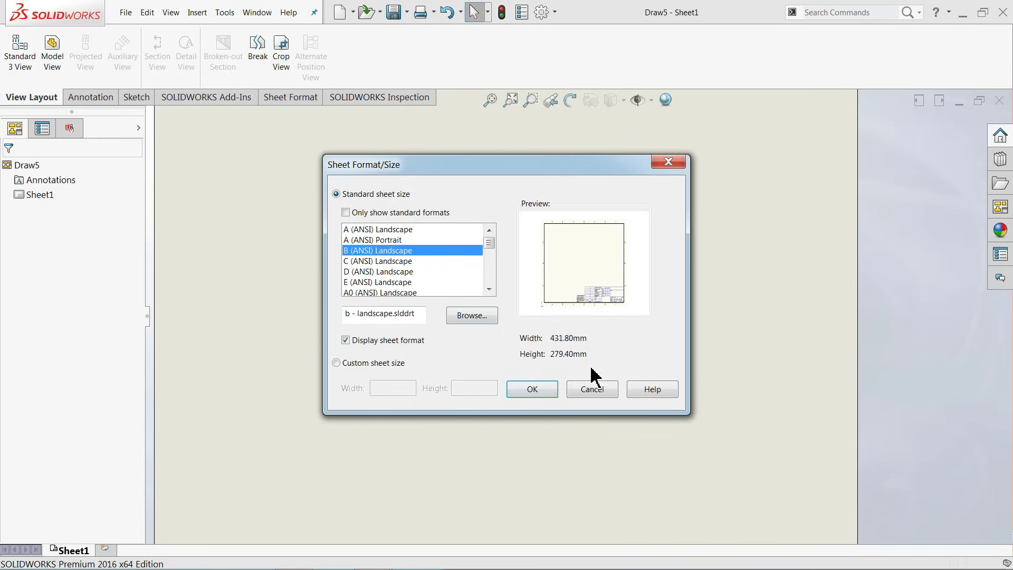
click(590, 391)
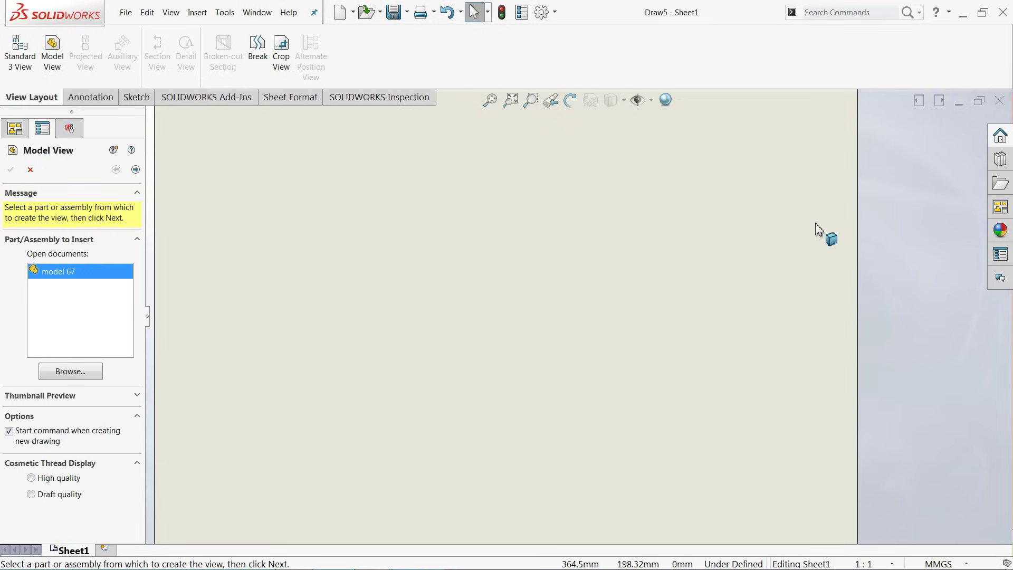
click(973, 150)
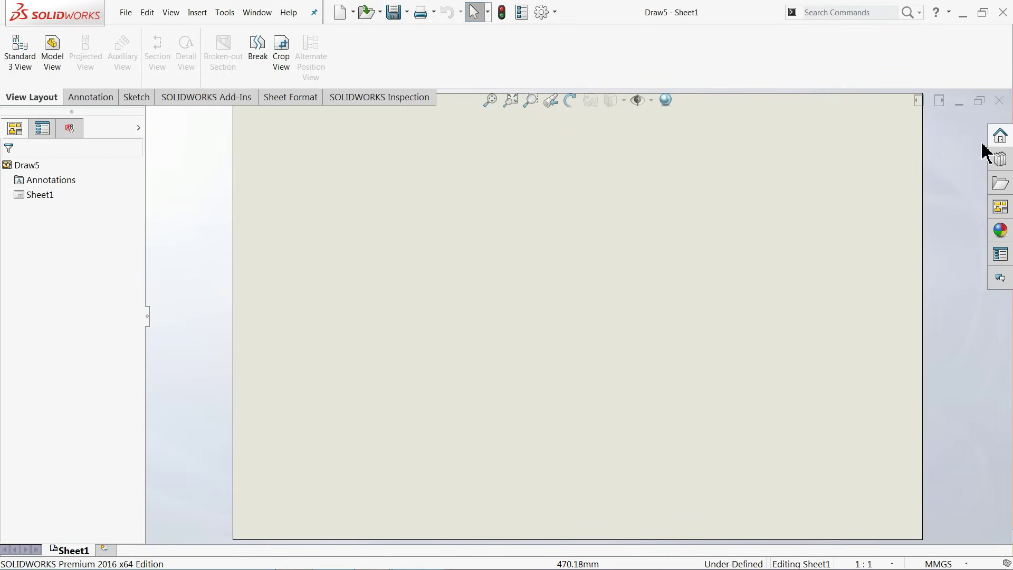
Close Draw5 and make a drawing of model 67 on a B (ANSI) Landscape sheet.
click(1001, 102)
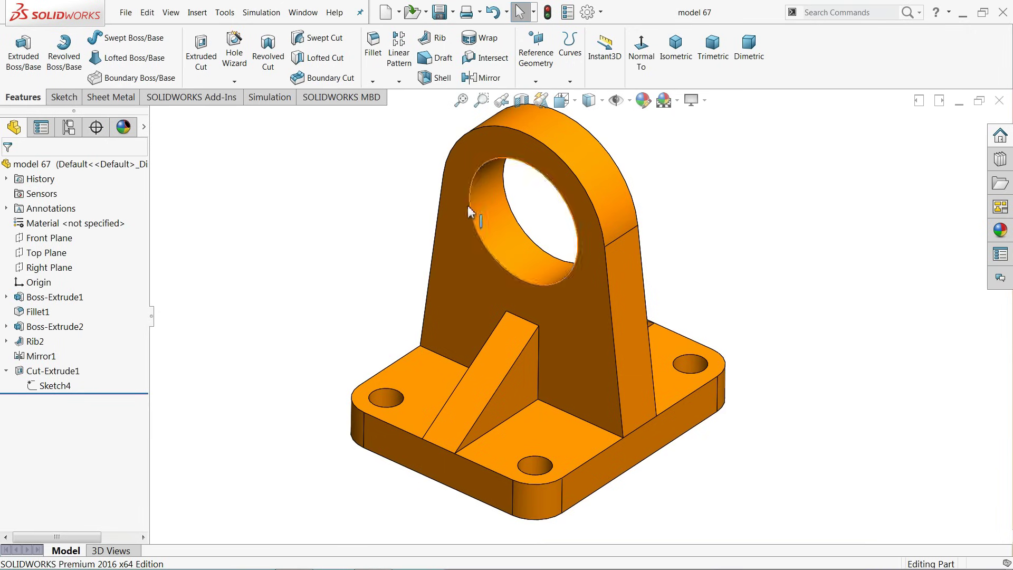
click(399, 12)
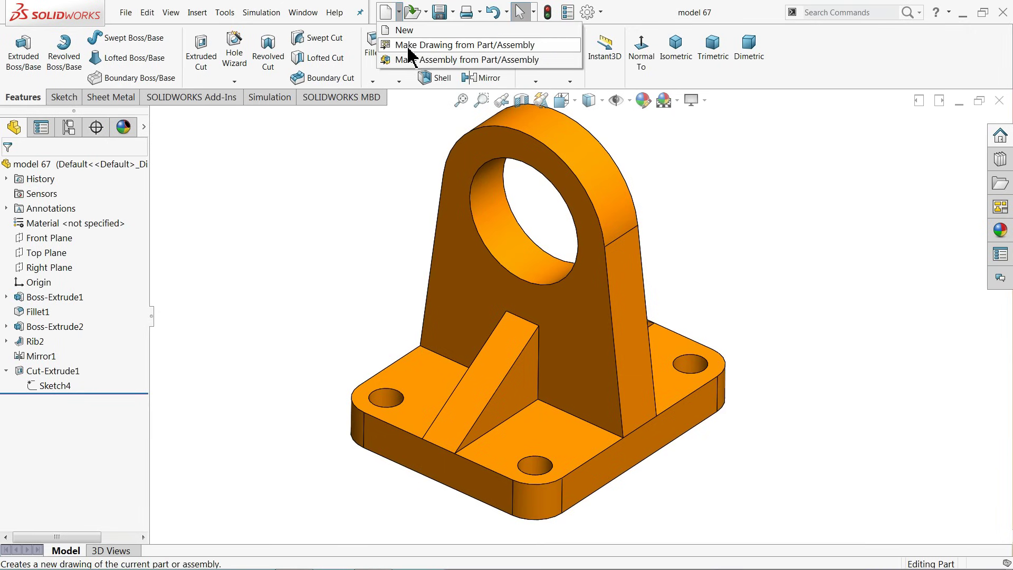
click(461, 47)
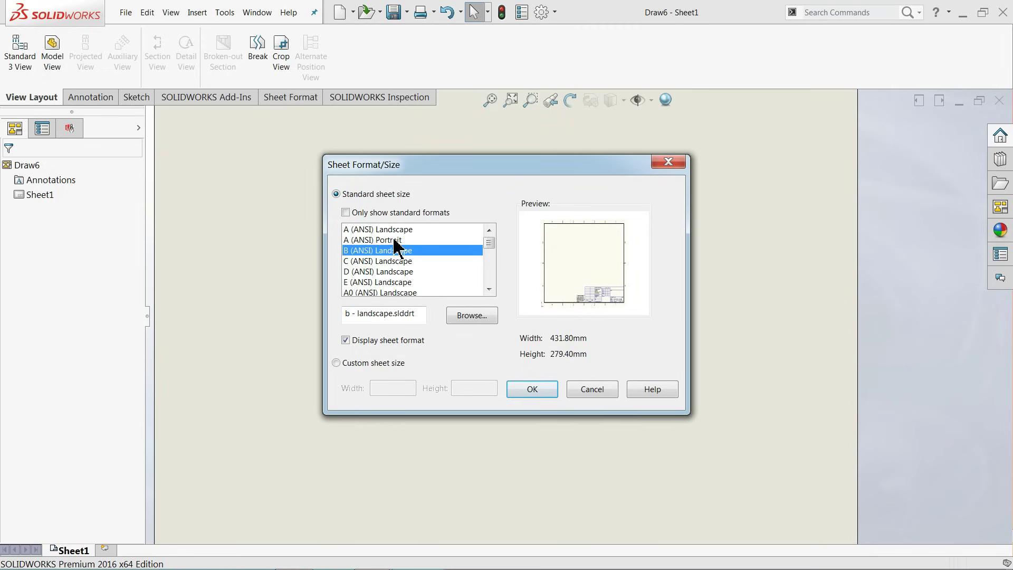
click(393, 240)
click(391, 229)
click(390, 251)
click(534, 395)
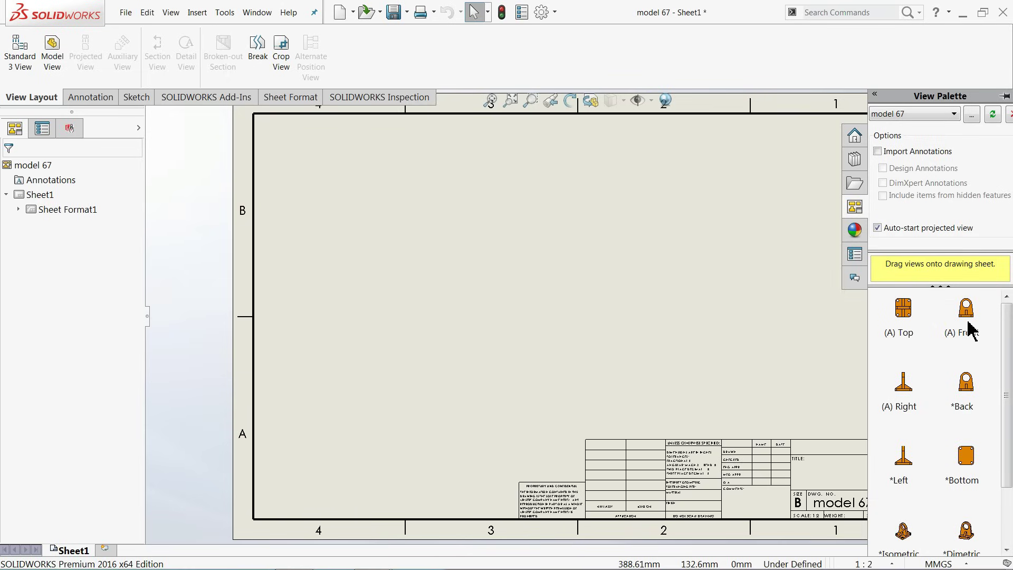
Place the bracket's front view, then projected top, right and isometric views.
mouse_move(969, 326)
mouse_down()
mouse_move(746, 364)
mouse_move(409, 367)
mouse_move(404, 324)
mouse_up()
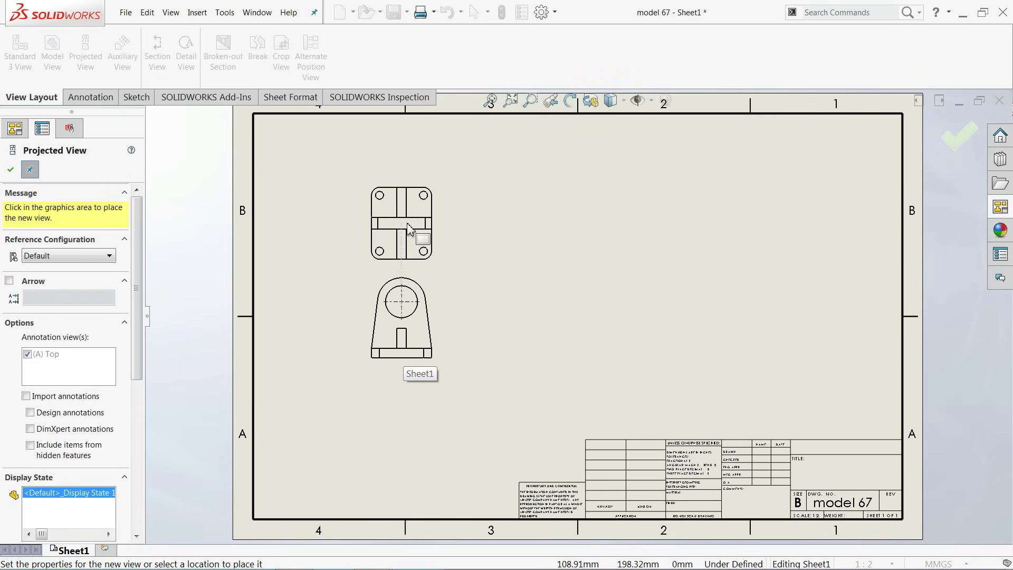
click(408, 213)
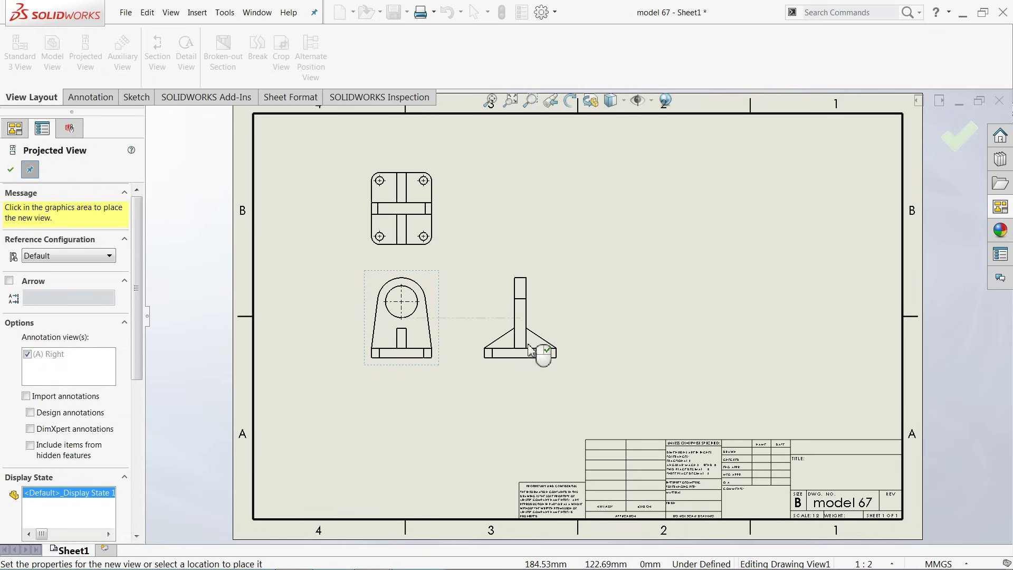
click(531, 351)
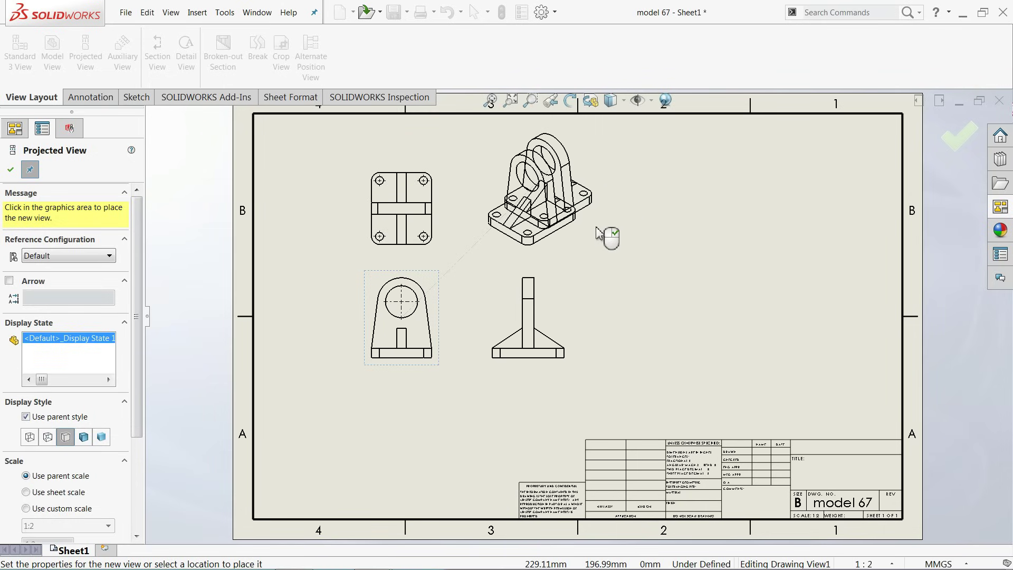
click(617, 235)
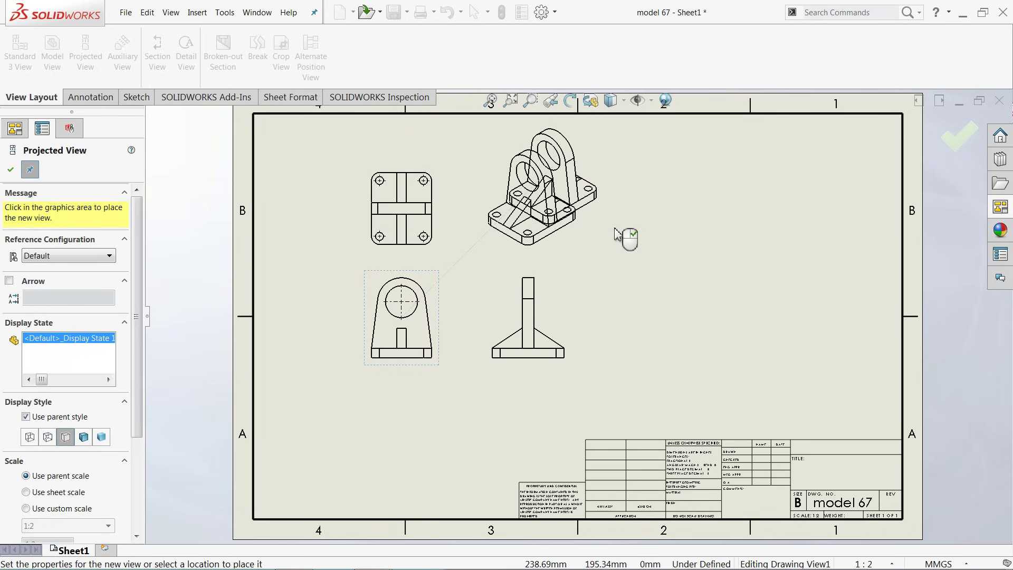
click(11, 169)
scroll(527, 248, up, 3)
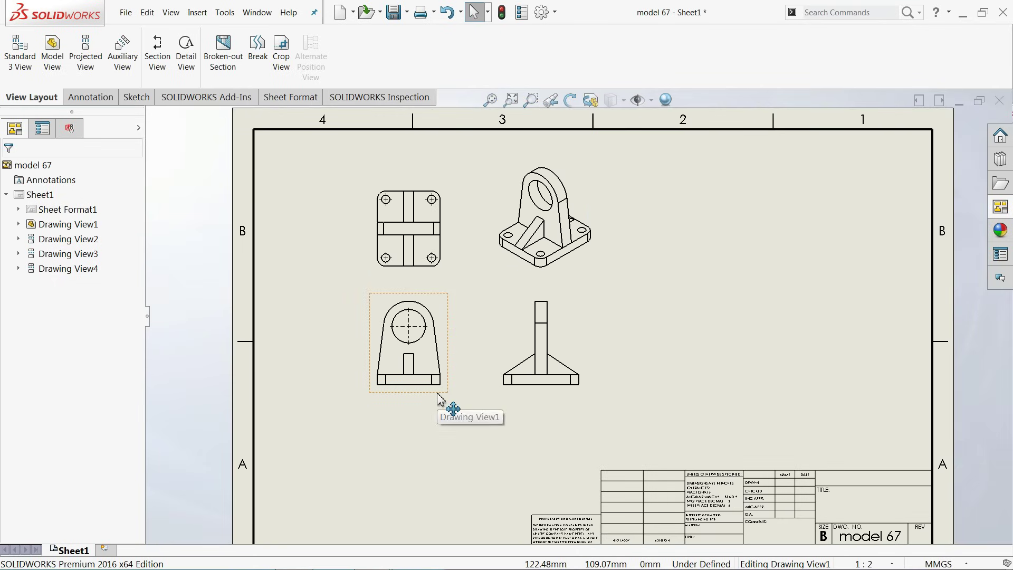
Give the front view a custom scale, trying 1:1 before returning to 1:2.
click(409, 370)
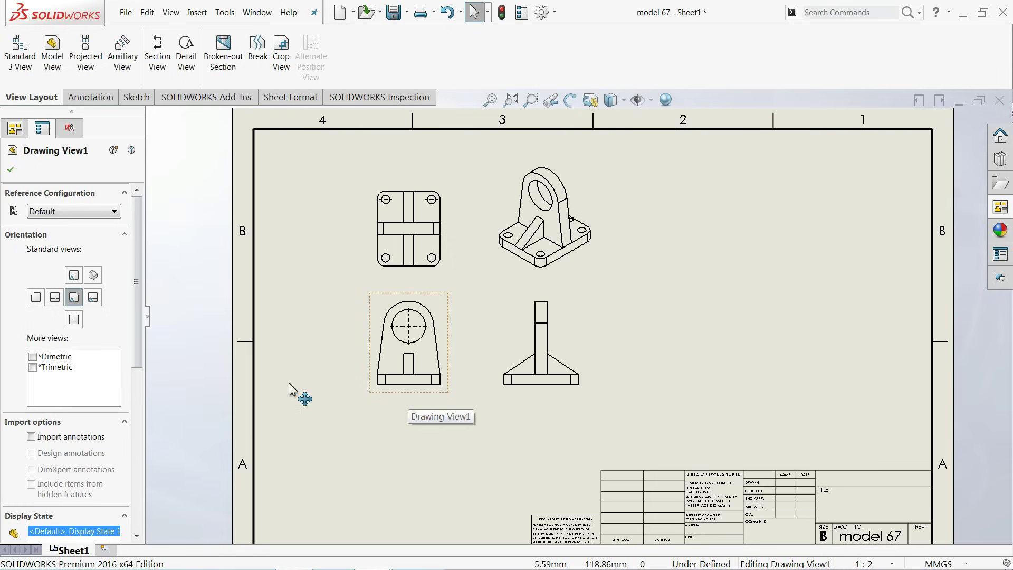
drag(136, 334, 127, 480)
click(31, 358)
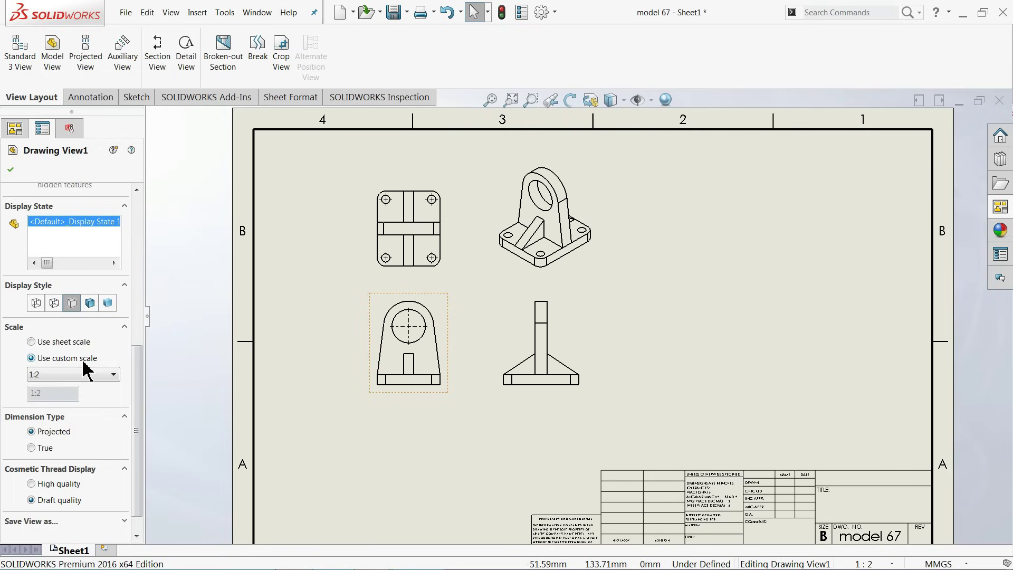
click(113, 375)
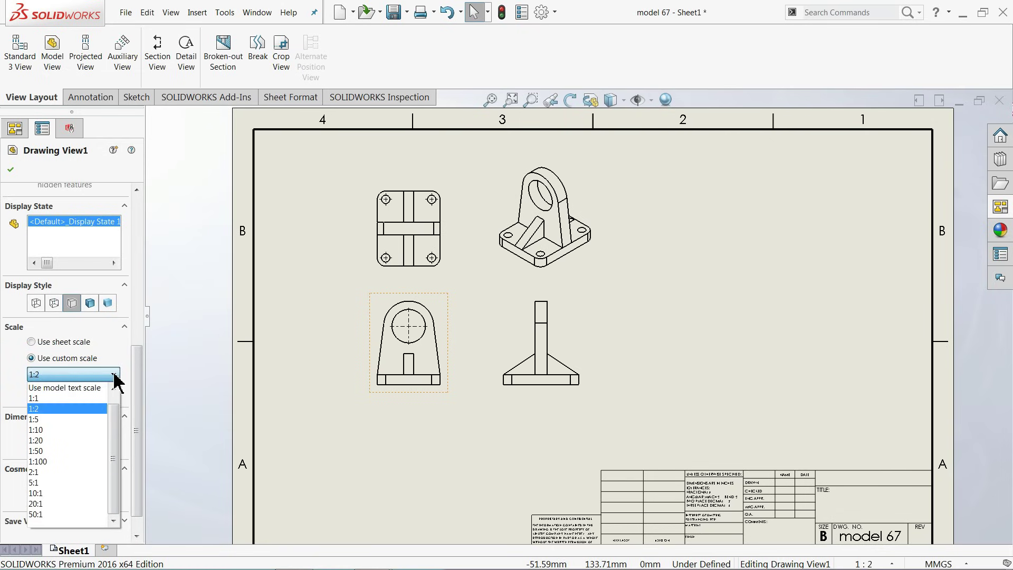
click(68, 398)
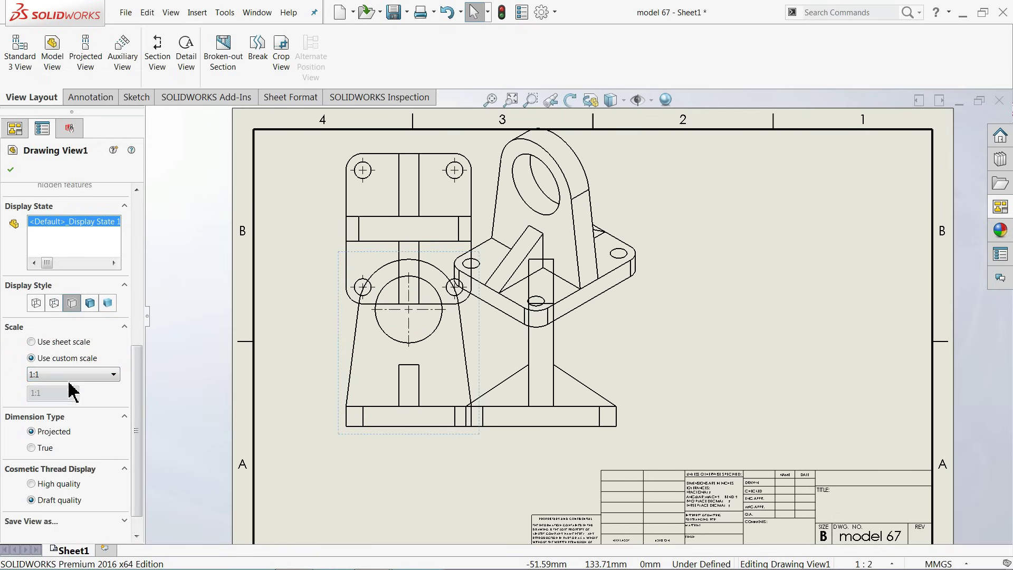
click(73, 374)
click(46, 410)
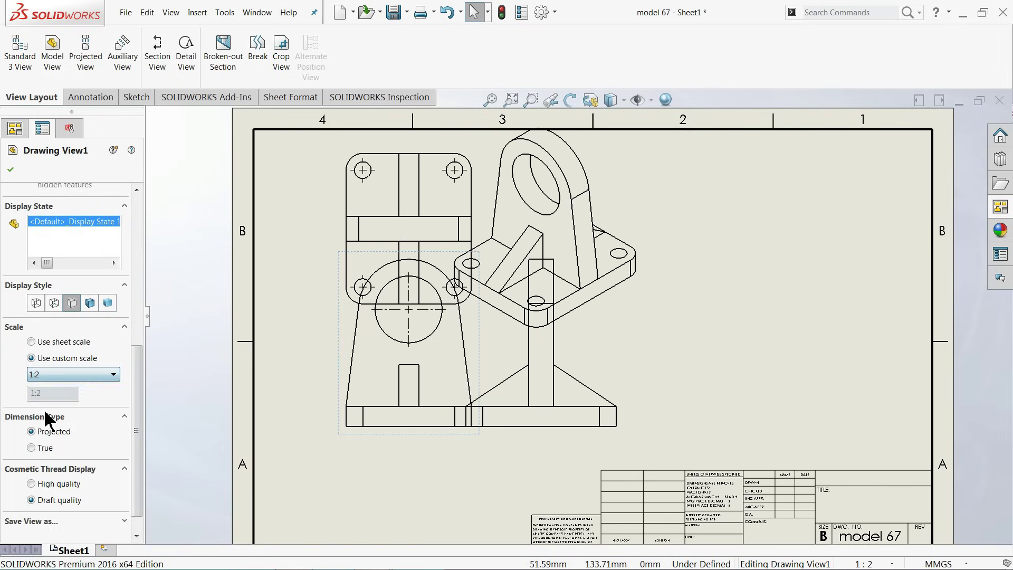
Try user-defined scales 1:3 and 1:1.5, then settle on 1:2.
click(73, 375)
scroll(114, 409, up, 1)
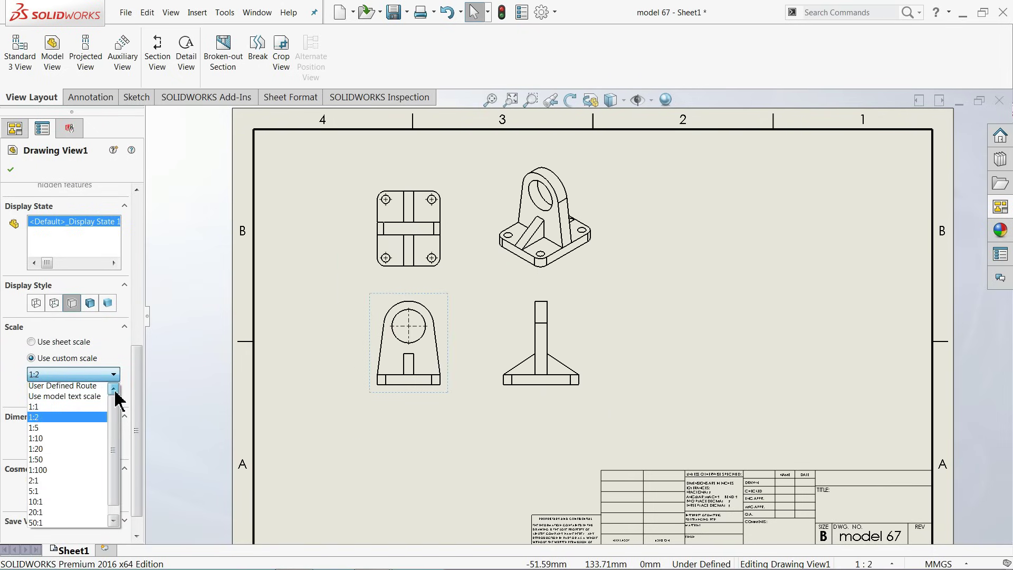
click(78, 390)
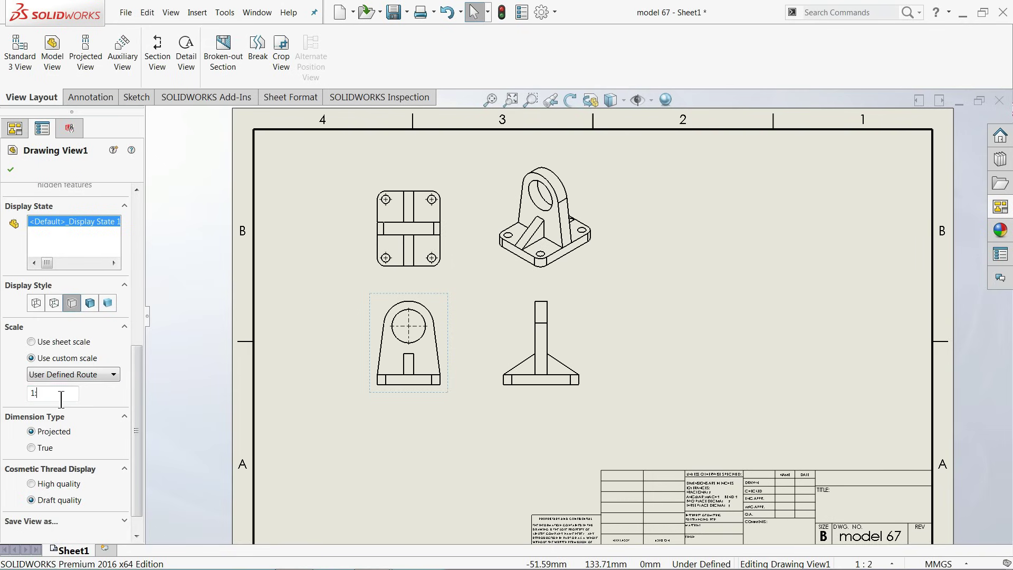
key(Return)
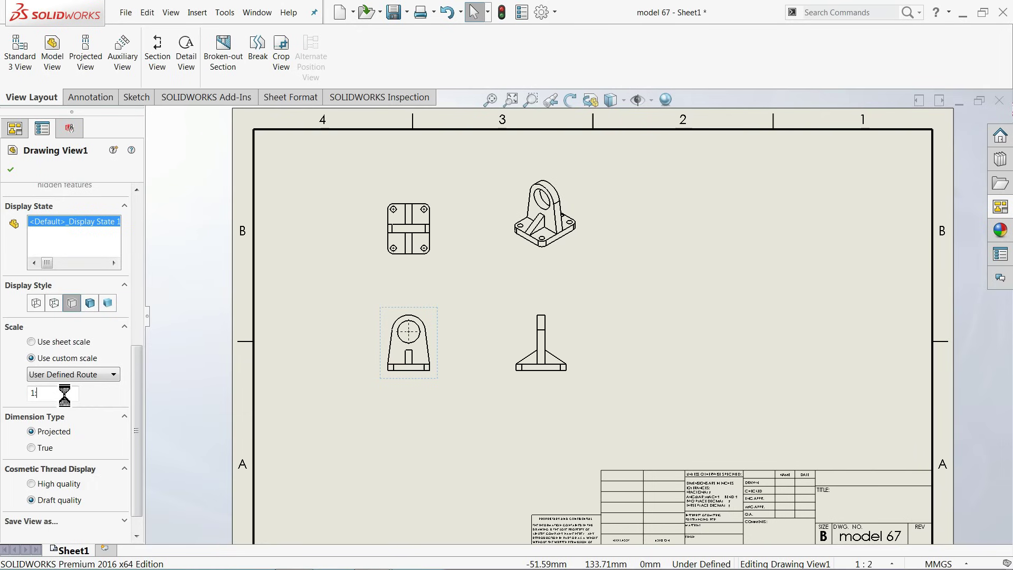
key(Return)
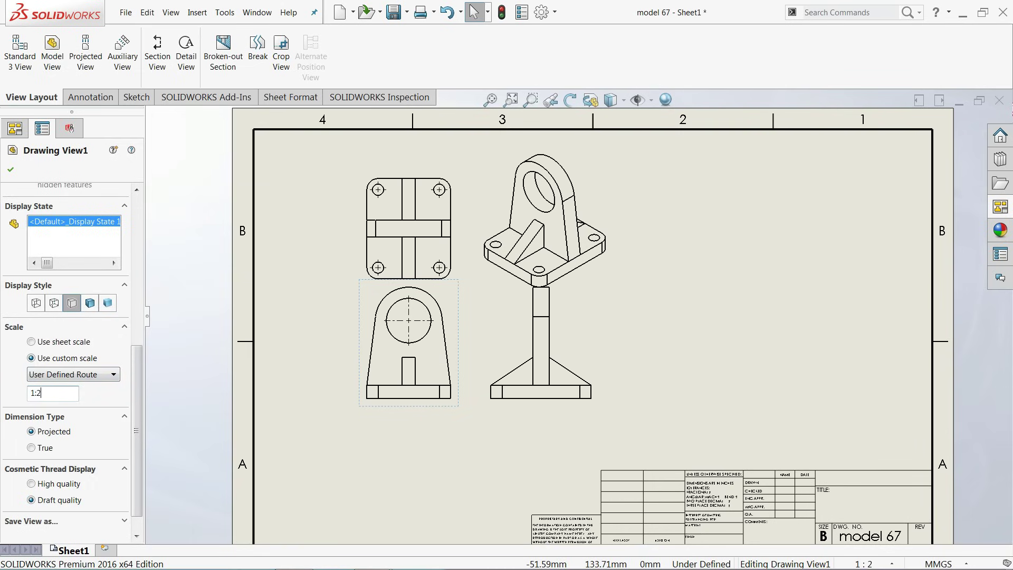
key(Return)
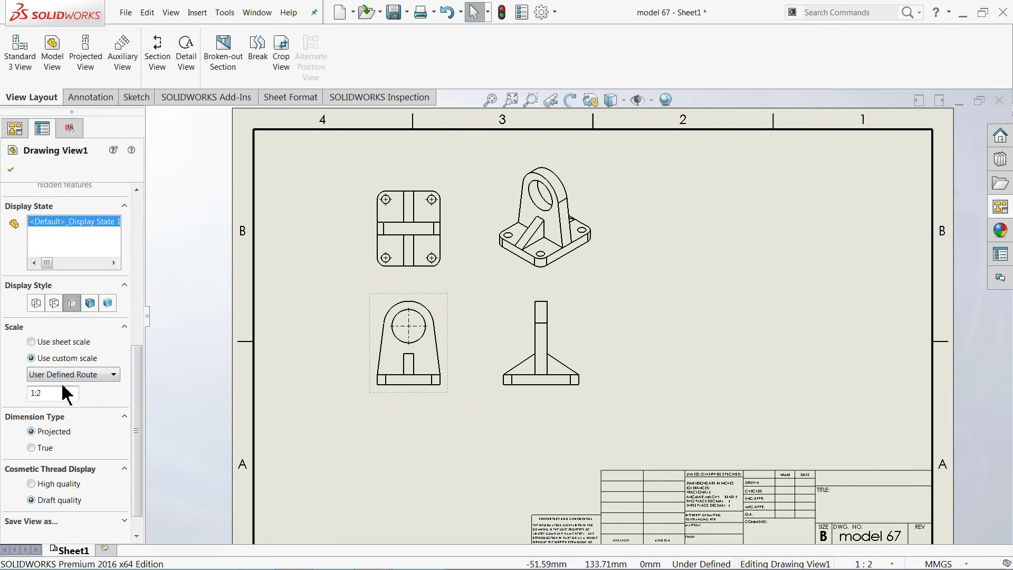
click(11, 170)
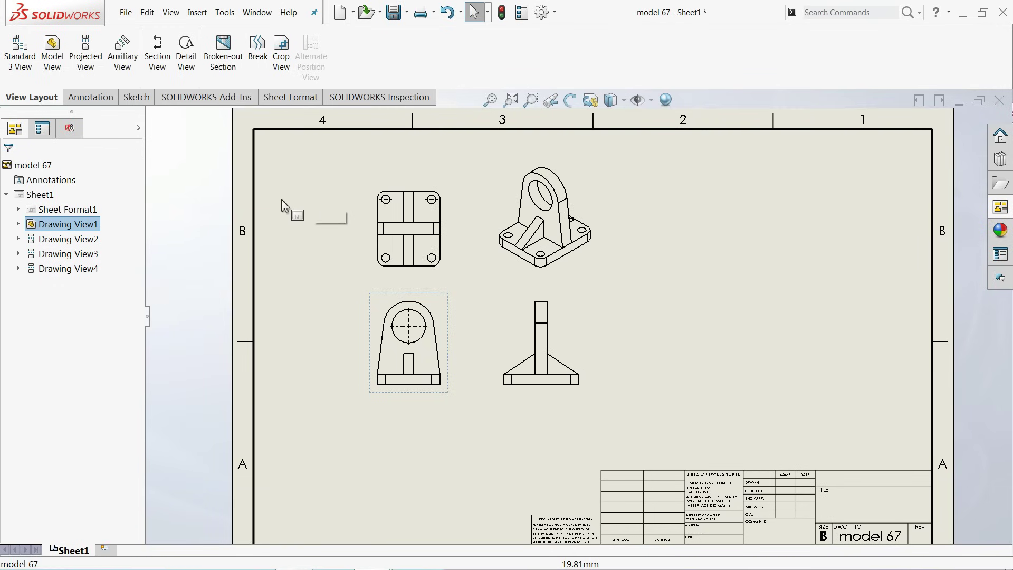
Set Sheet1's projection type to First angle in its sheet properties.
click(42, 195)
right_click(48, 202)
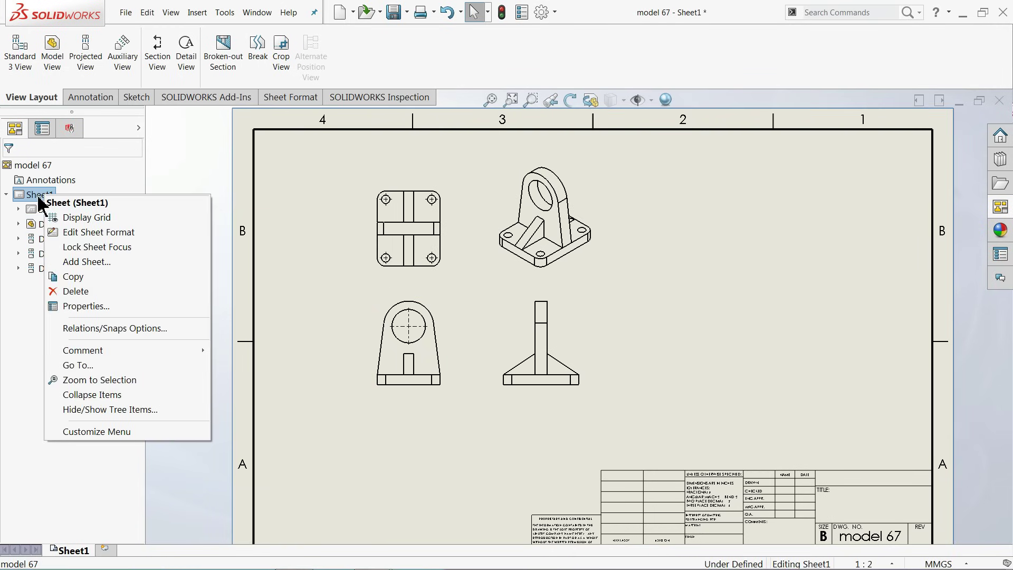
click(86, 308)
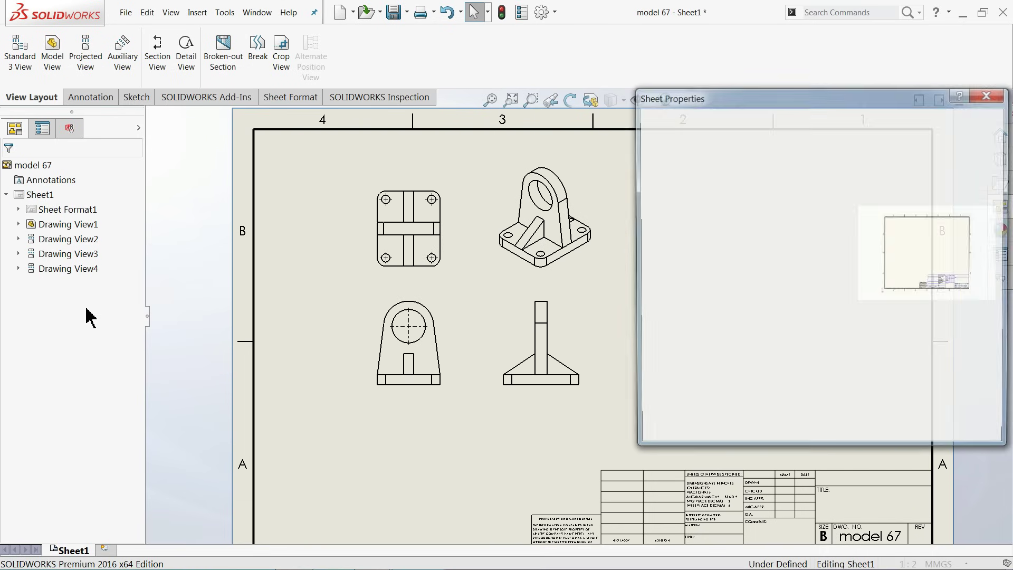
drag(702, 97, 457, 68)
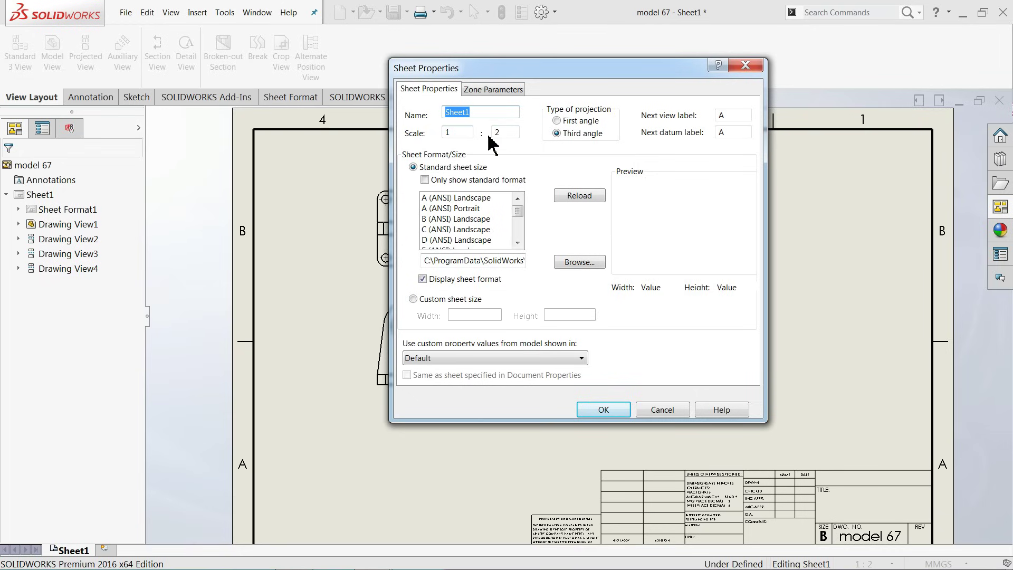
click(558, 120)
drag(574, 68, 138, 64)
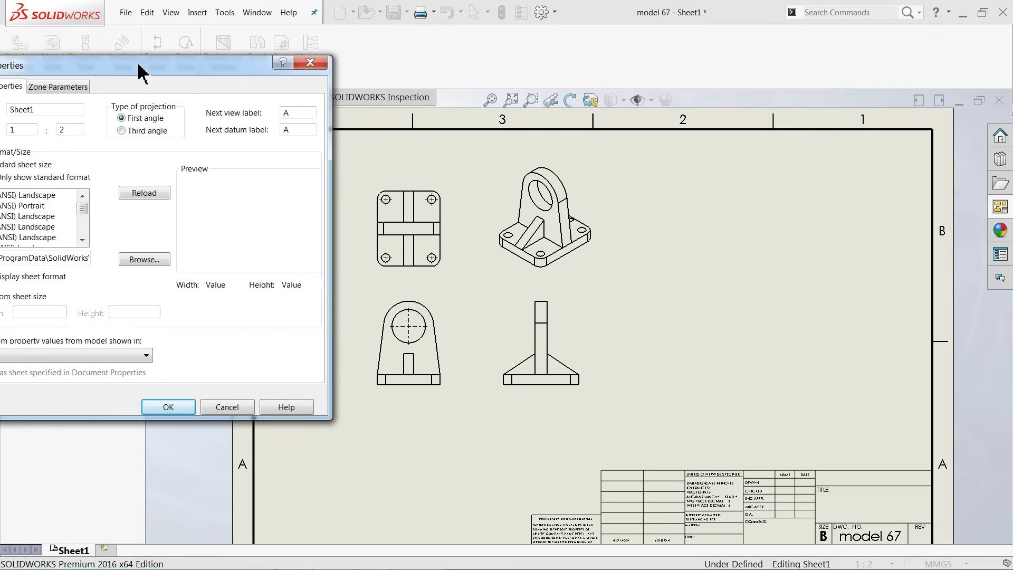
click(159, 411)
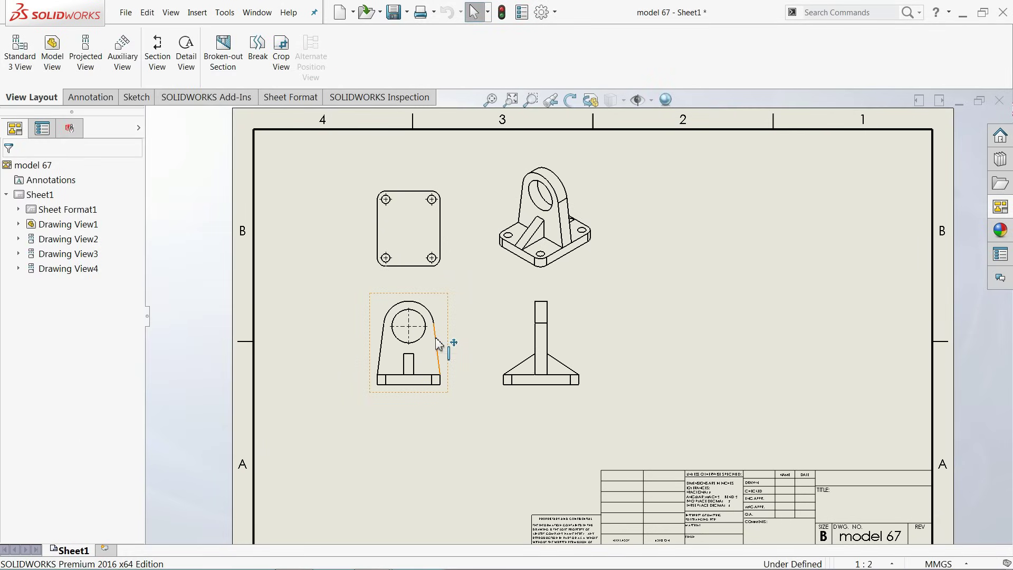
Change Sheet1's projection type back to Third angle.
right_click(46, 196)
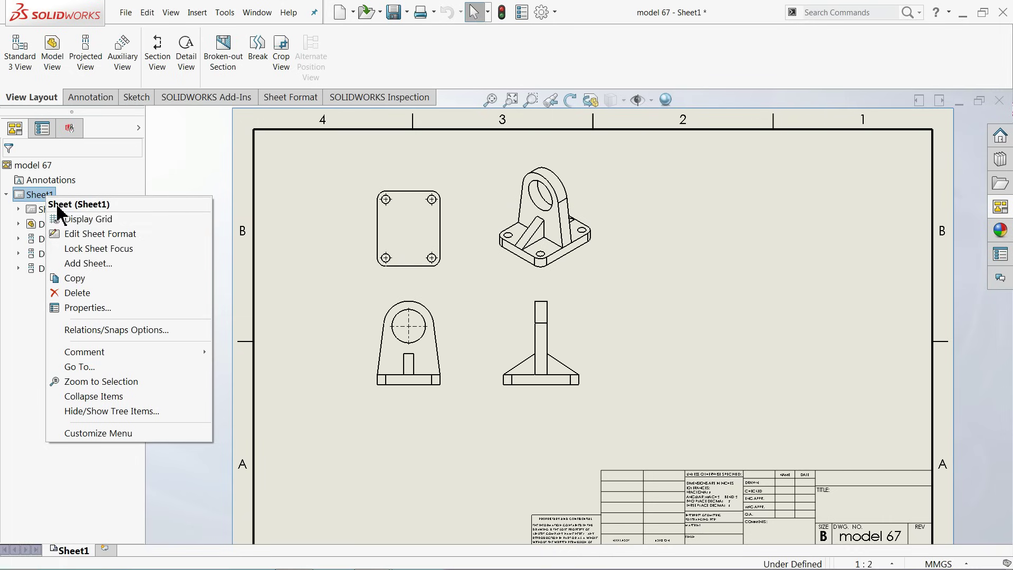
click(99, 309)
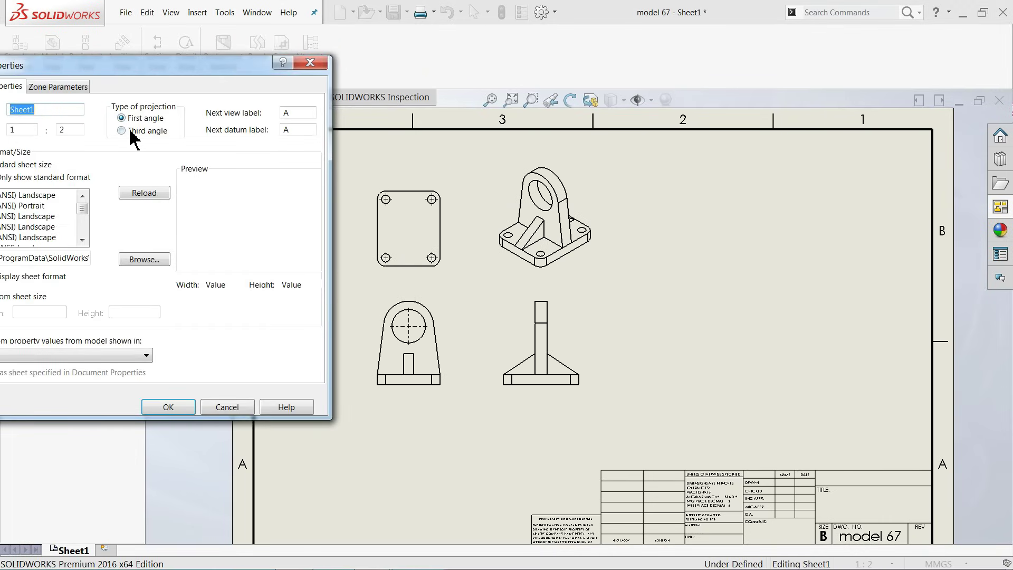
click(131, 131)
click(178, 407)
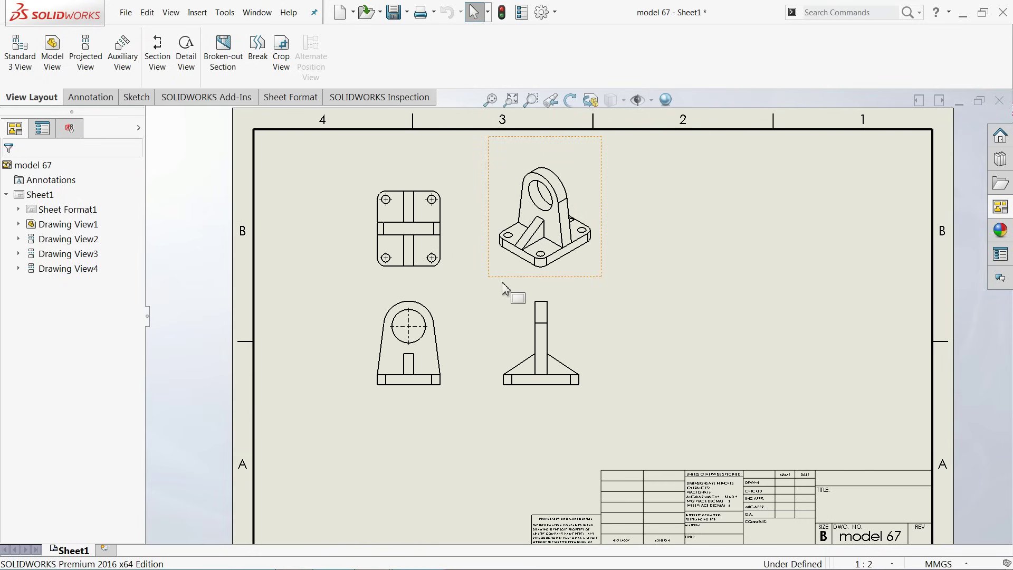
Display the isometric view Shaded With Edges at High quality.
click(596, 259)
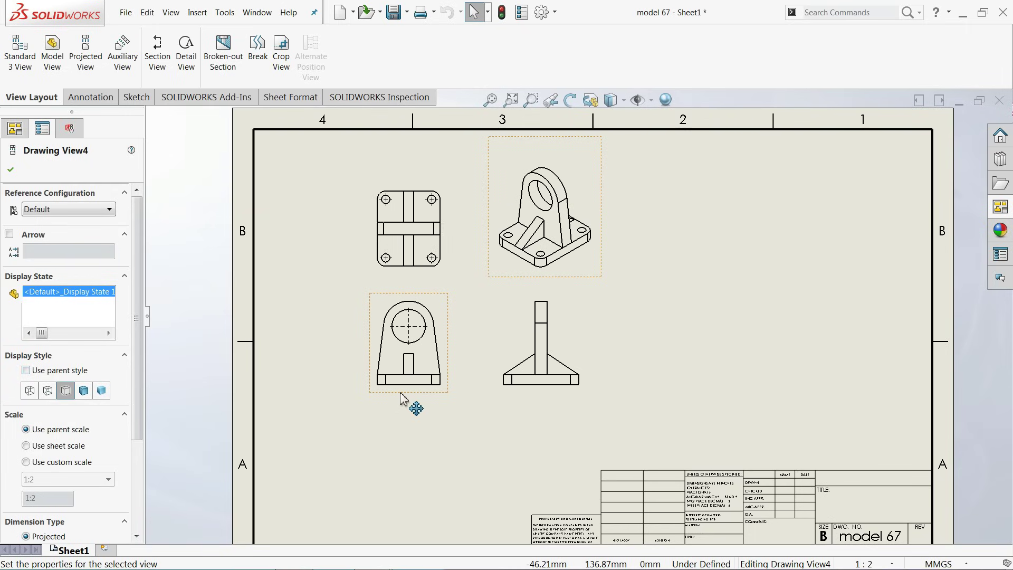
click(85, 391)
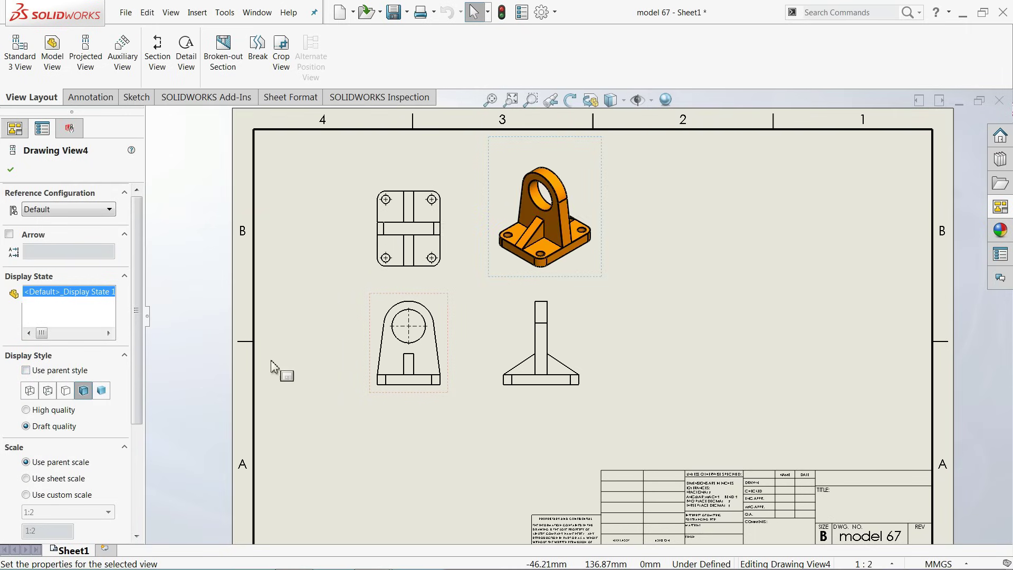
click(29, 413)
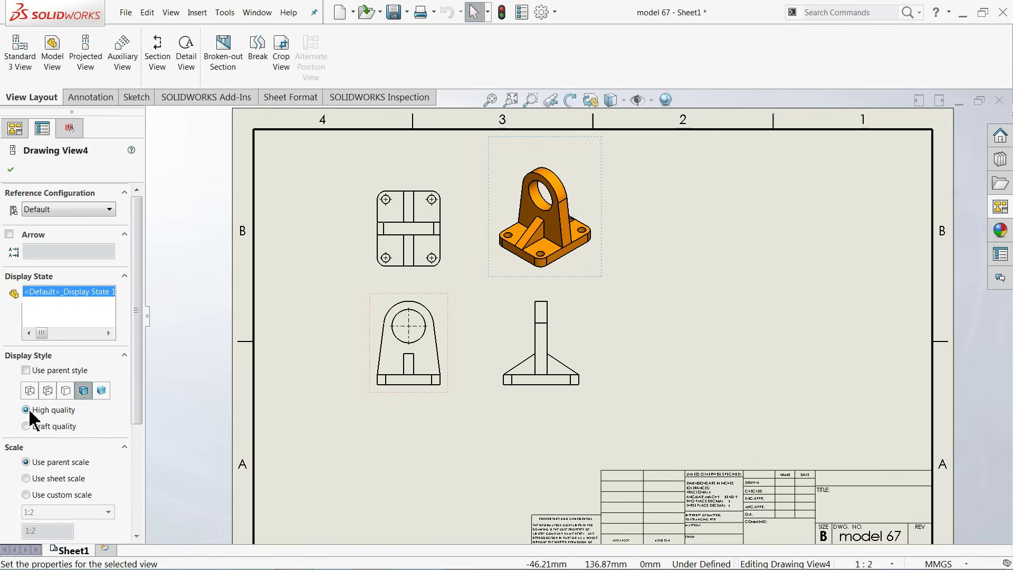
click(10, 169)
scroll(486, 261, down, 2)
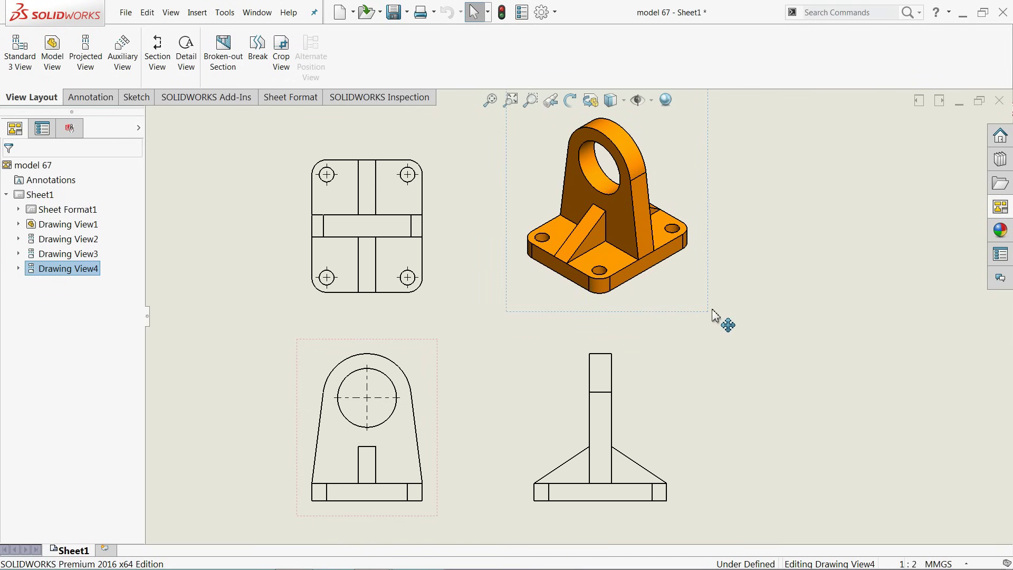
Move the isometric view right and set the front view to Hidden Lines Visible.
mouse_move(715, 316)
mouse_down()
mouse_move(828, 324)
mouse_move(895, 309)
mouse_up()
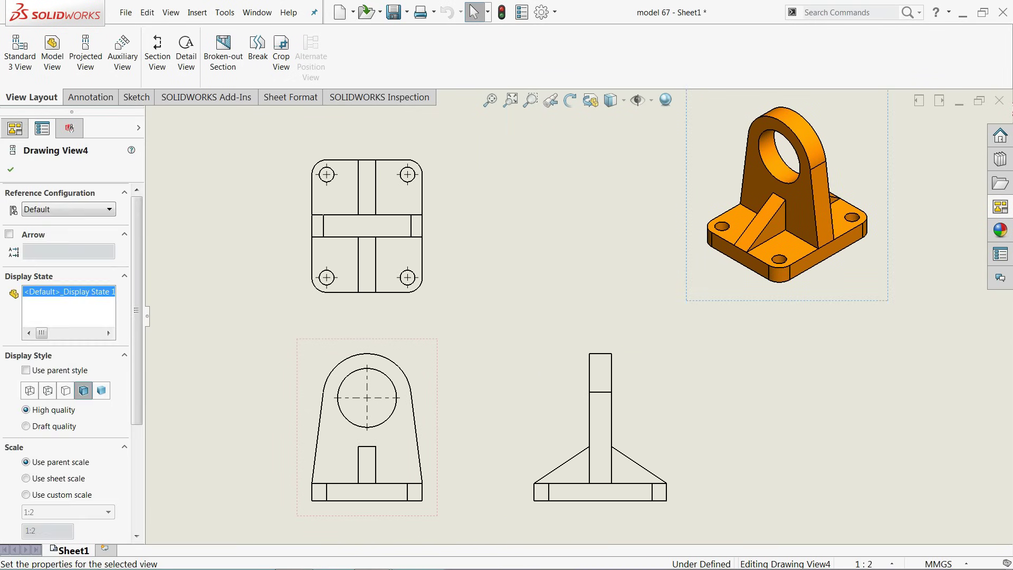
click(339, 385)
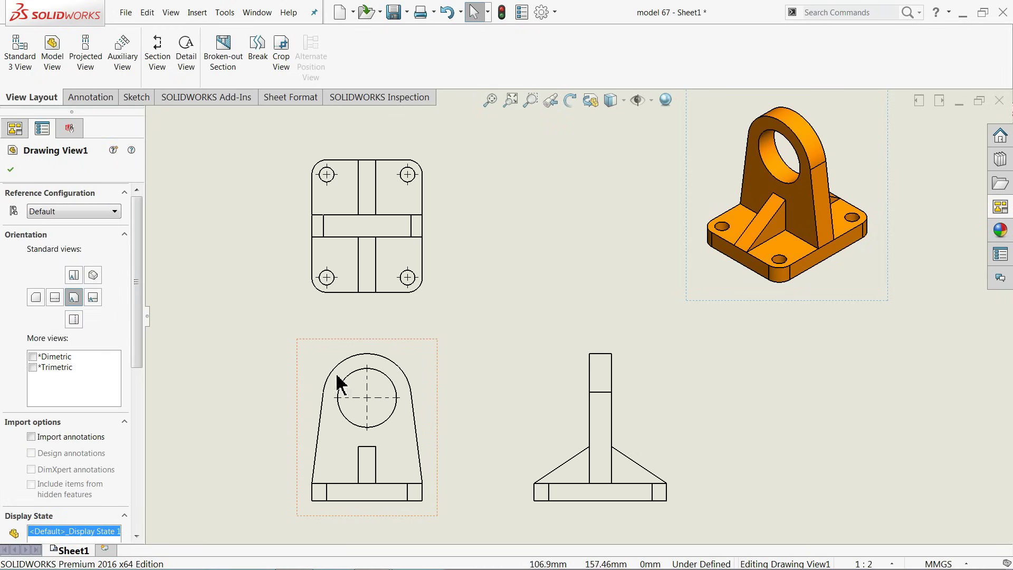
scroll(140, 406, down, 3)
scroll(138, 406, down, 3)
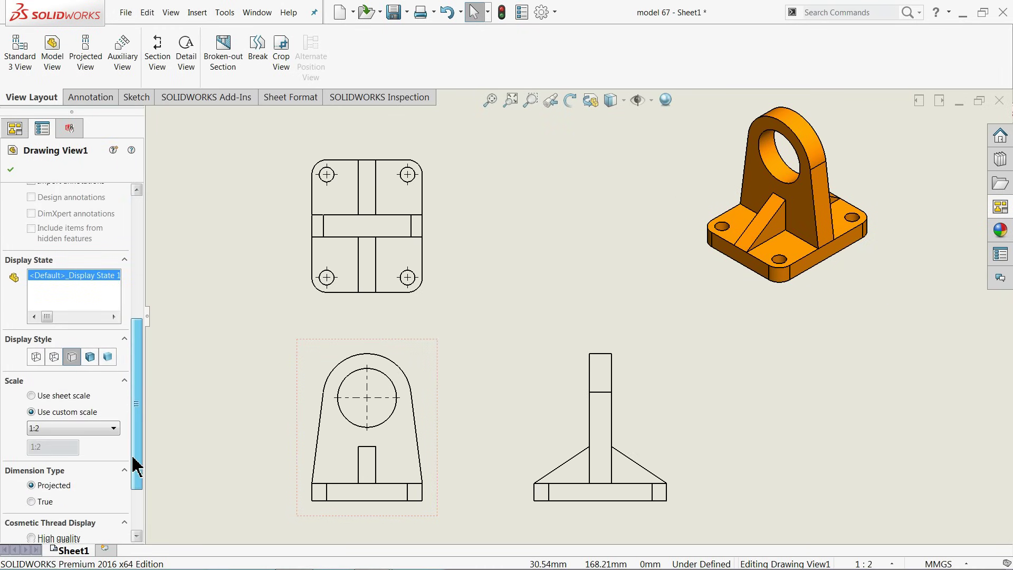
click(55, 356)
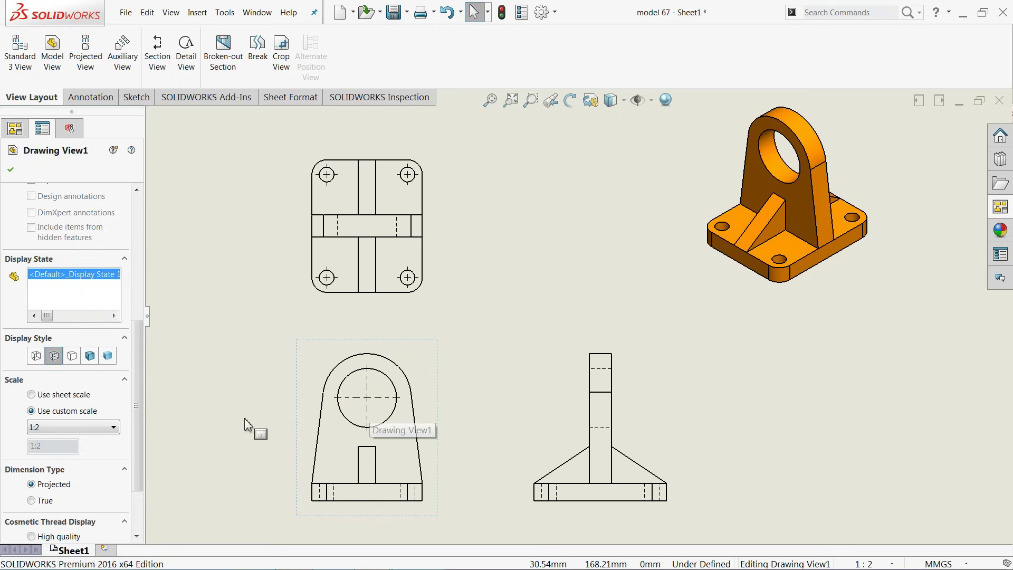
Import design annotations into the front view, showing 70, Ø40, Ø60 and 12.
drag(136, 362, 158, 294)
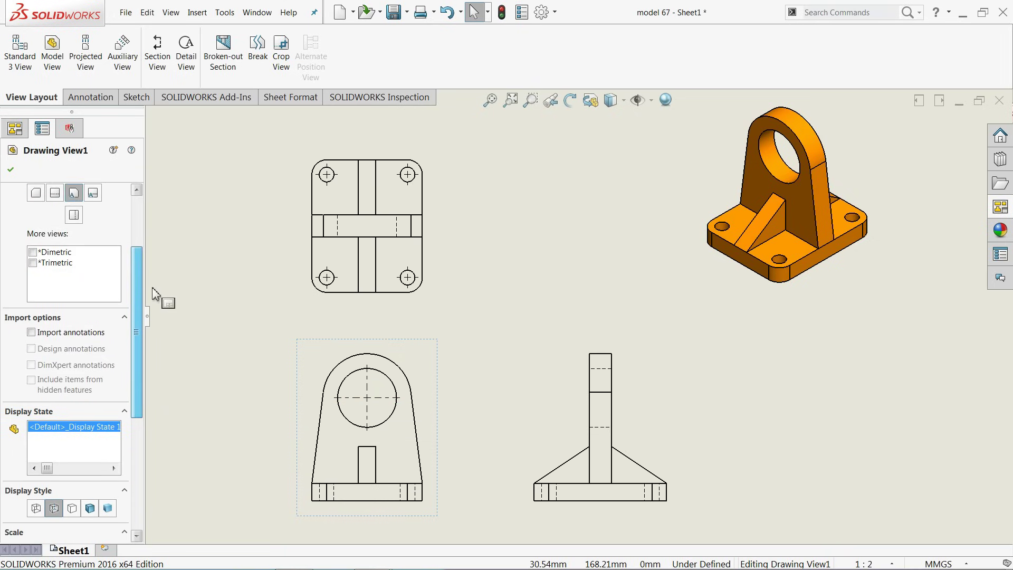
click(32, 333)
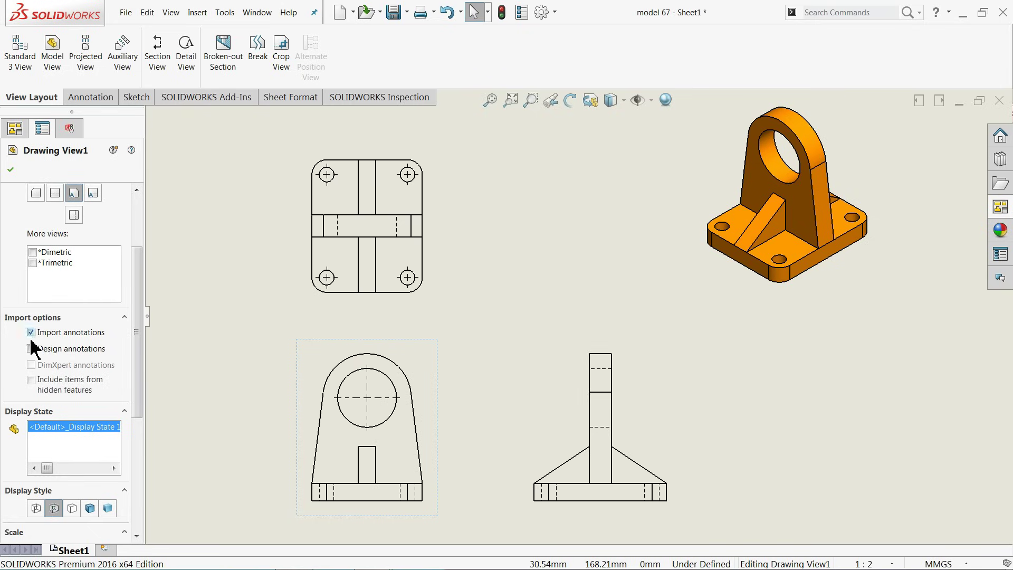
click(31, 350)
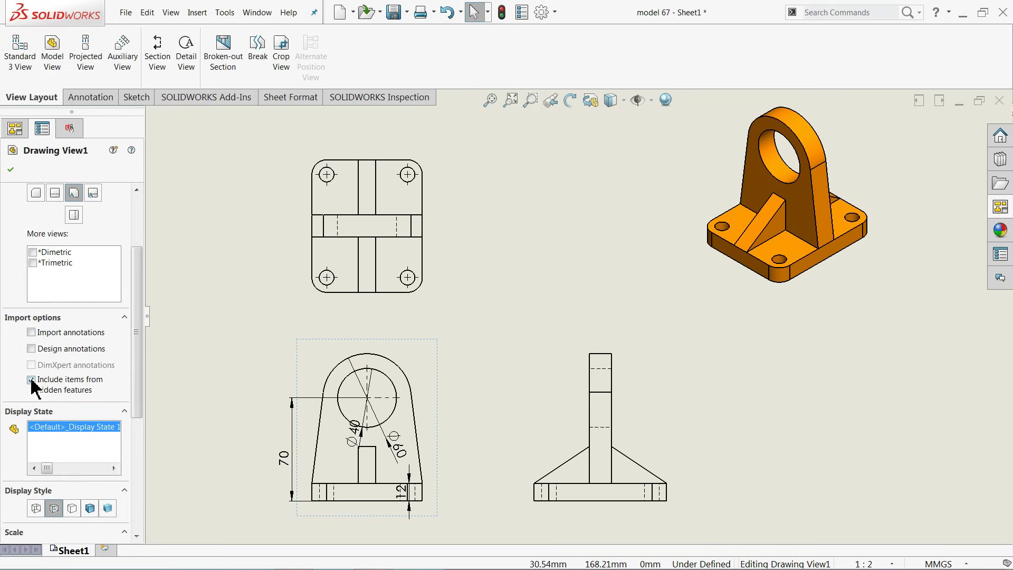
click(229, 308)
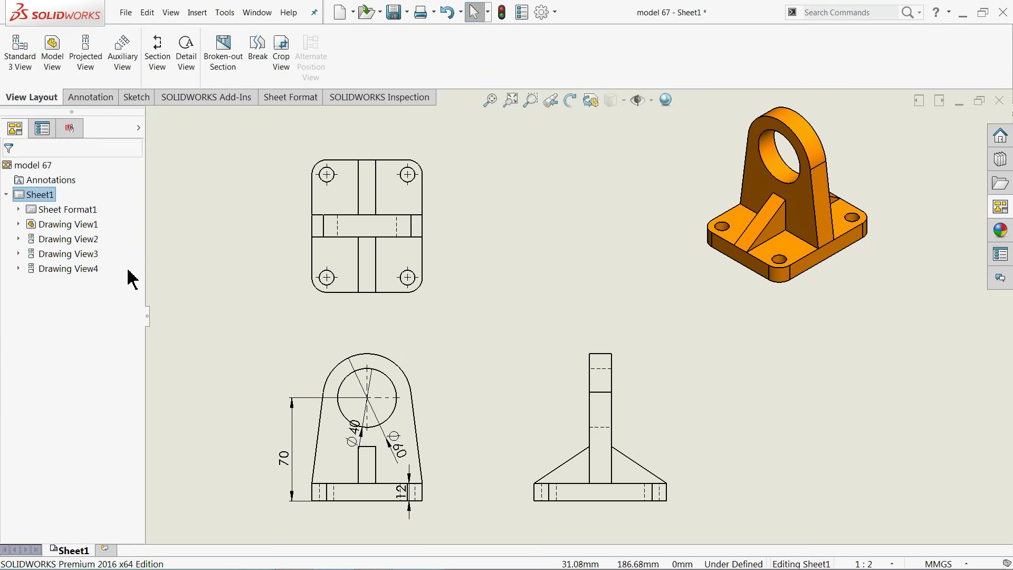
Undo the isometric view's move and cancel Model Items with Entire model as source.
click(448, 11)
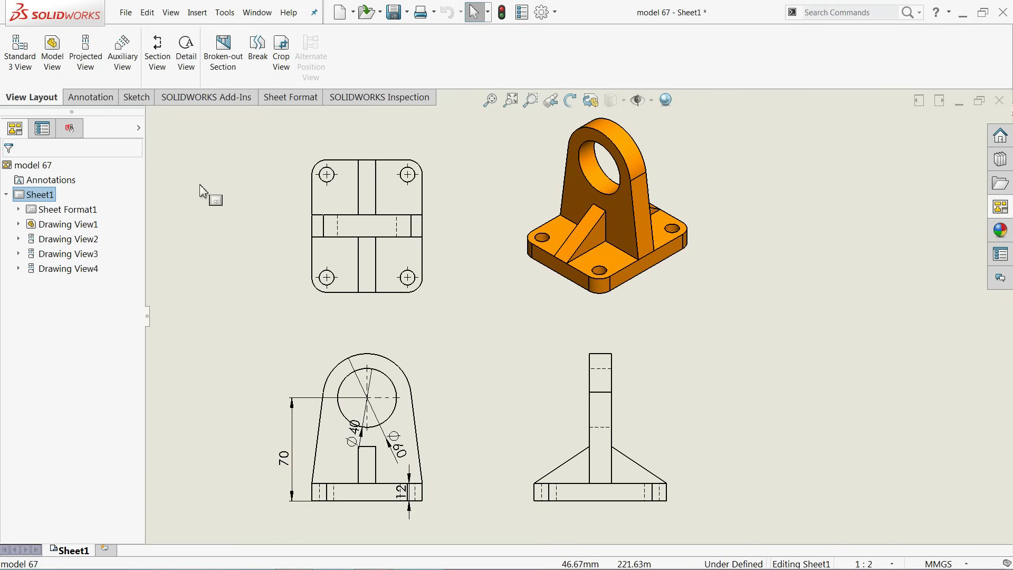
click(75, 101)
click(59, 69)
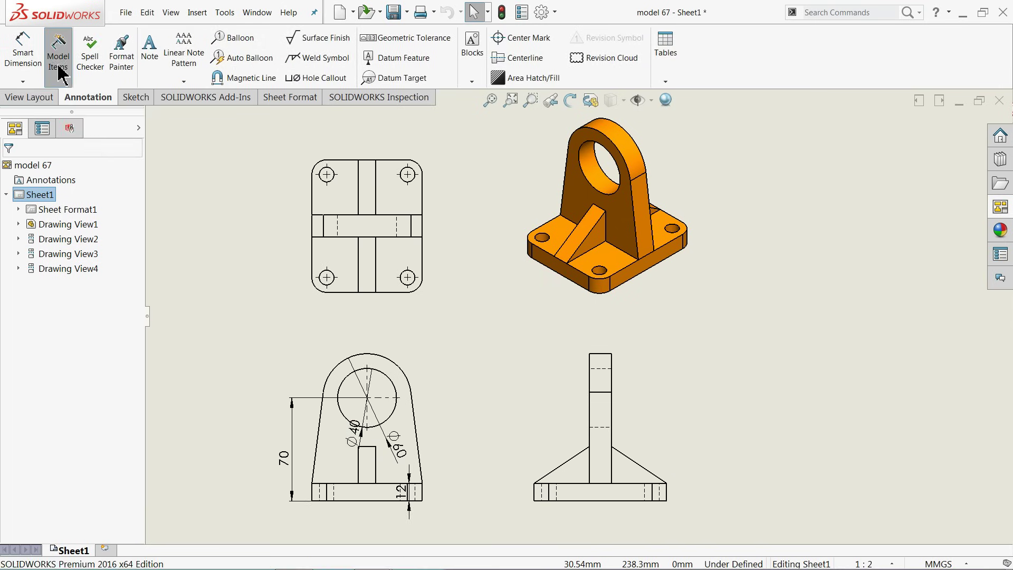
click(60, 325)
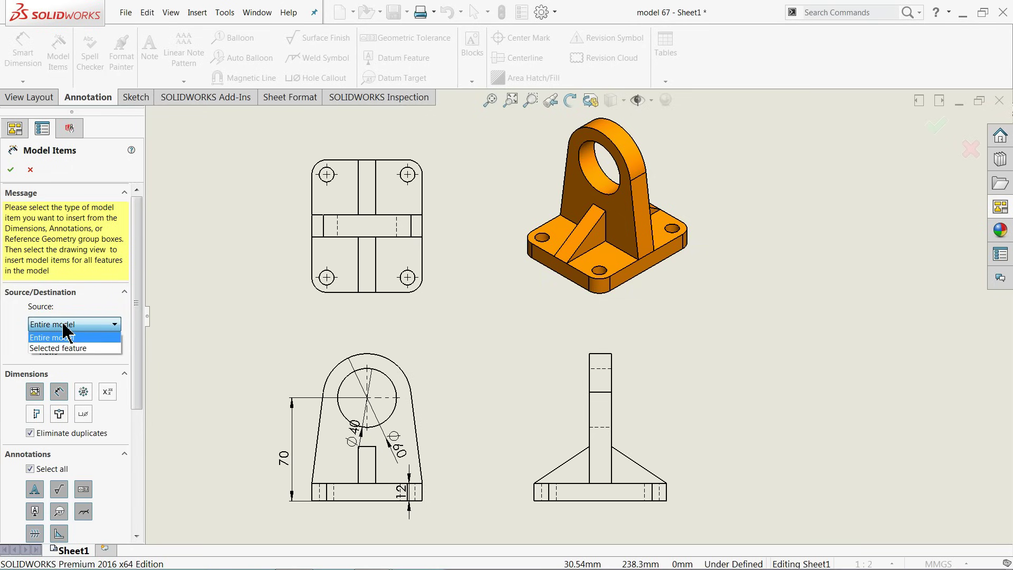
click(63, 325)
click(30, 170)
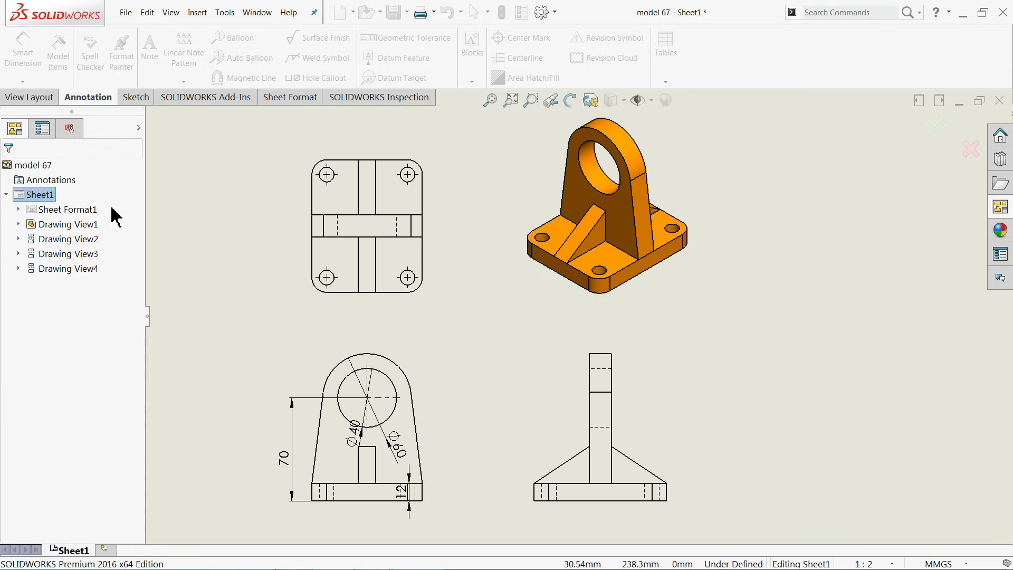
Drag the isometric view further right, well apart from the top view.
scroll(516, 333, up, 3)
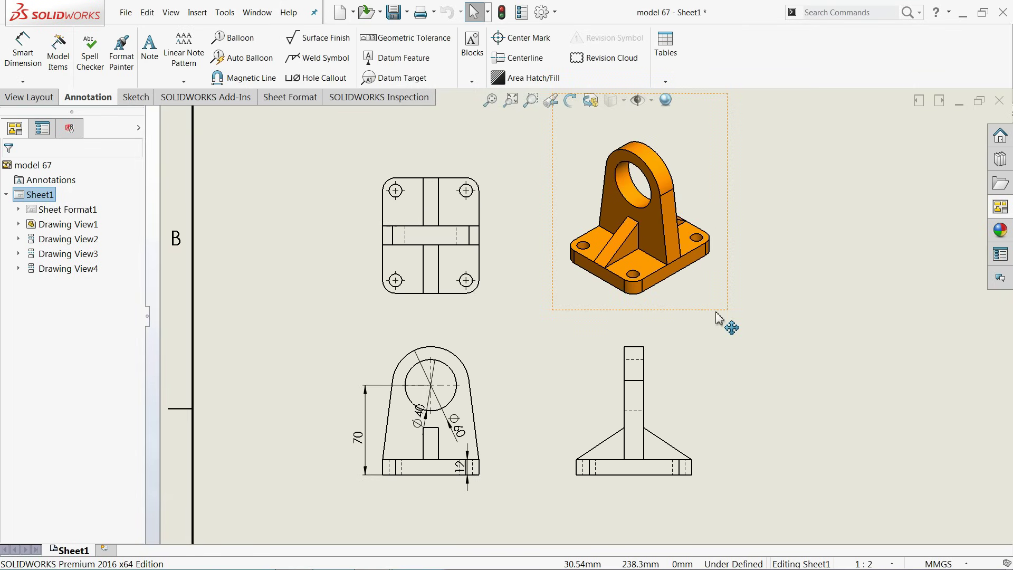
drag(731, 319, 872, 310)
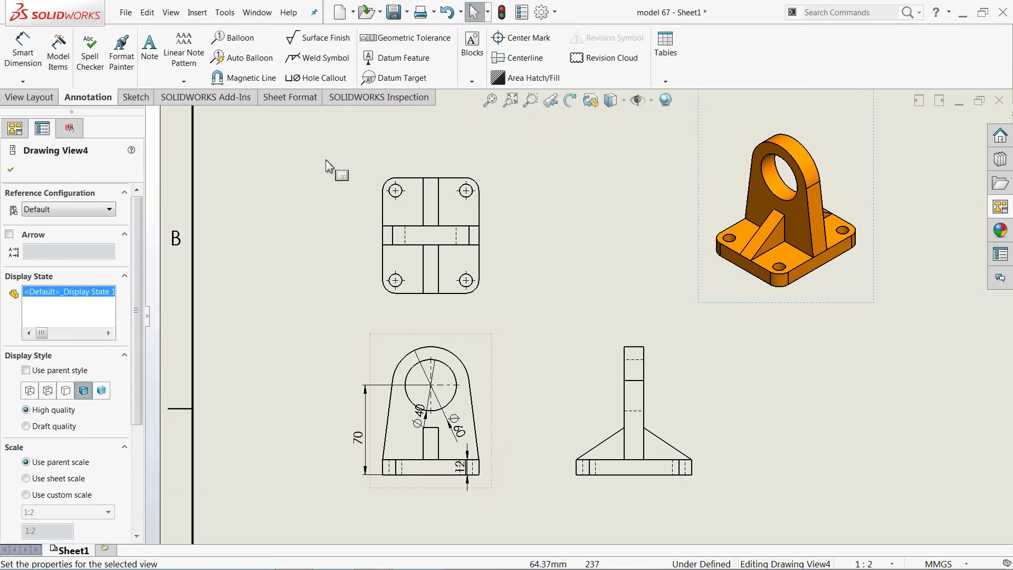
click(315, 287)
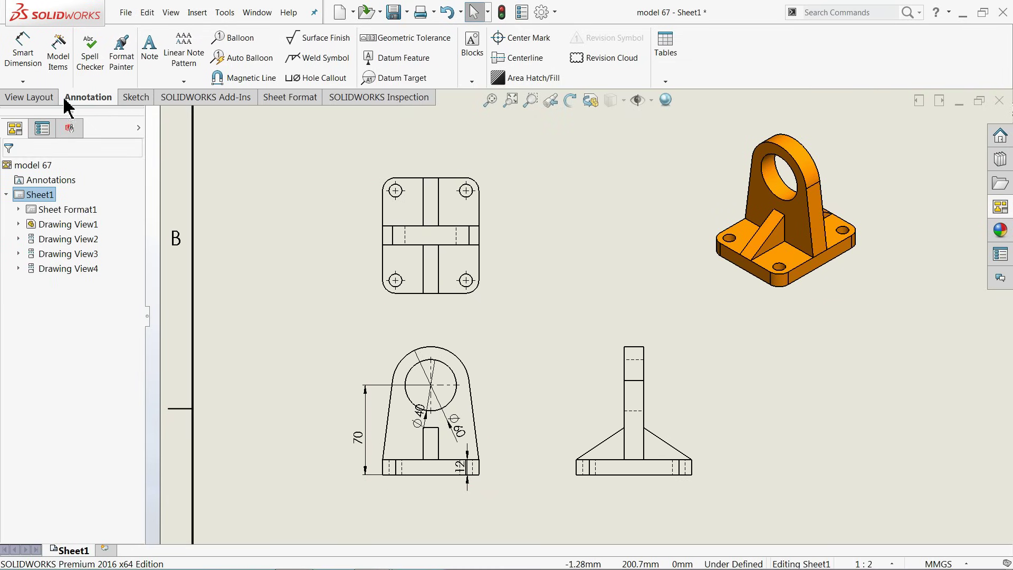
Create Detail A around the top view's lower-left hole, placed left of the top view.
click(34, 97)
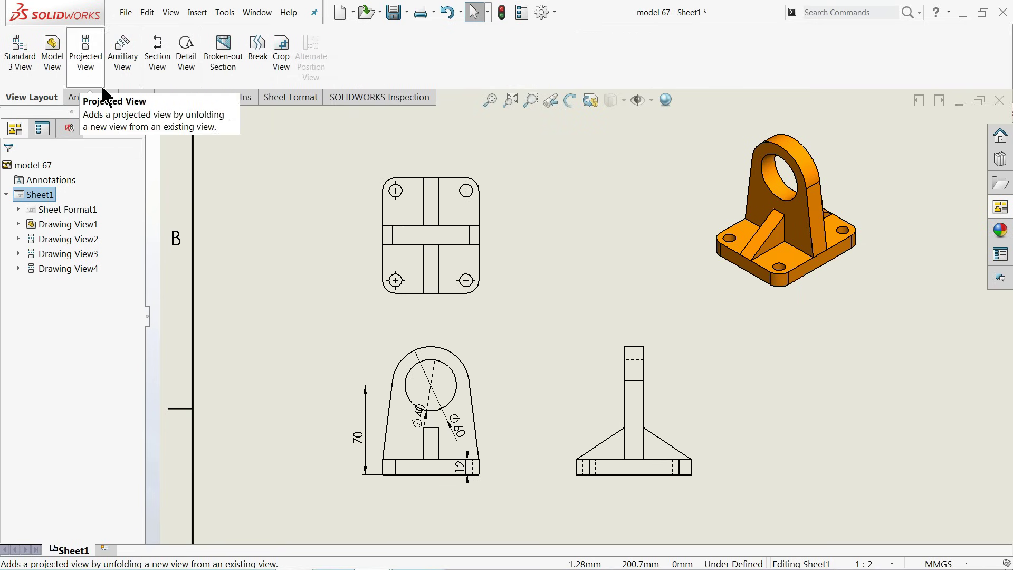
click(186, 53)
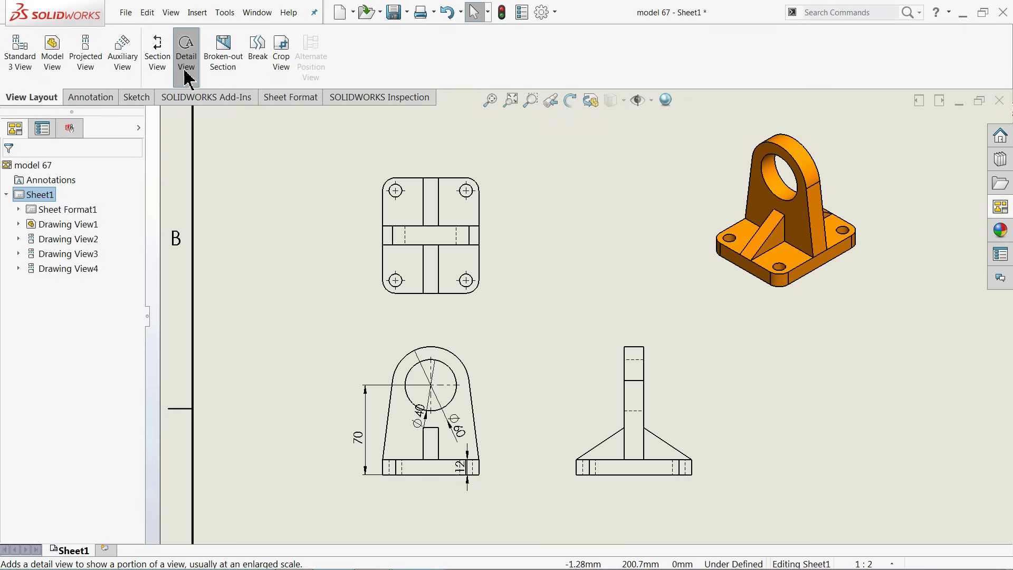
click(380, 291)
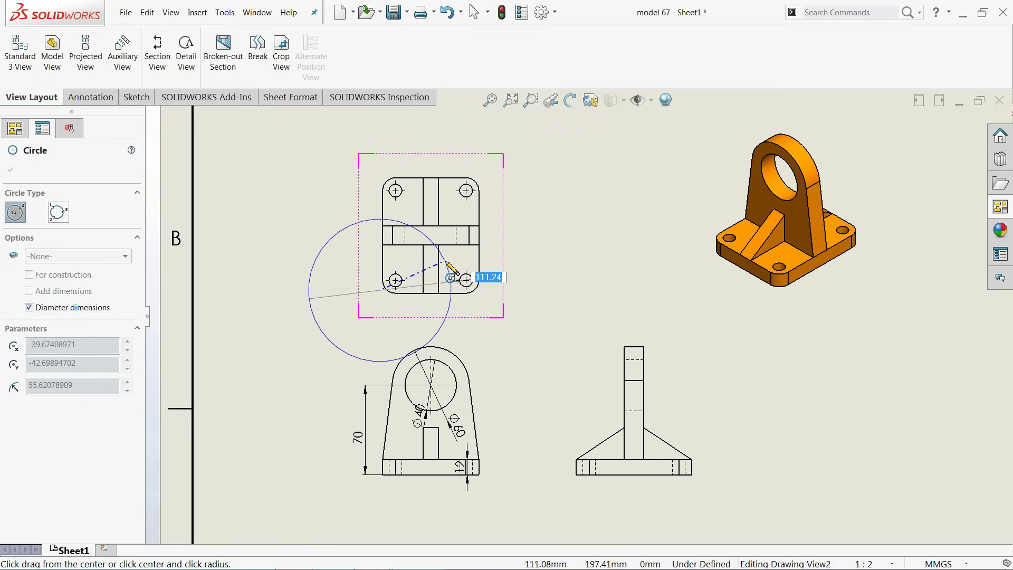
click(450, 277)
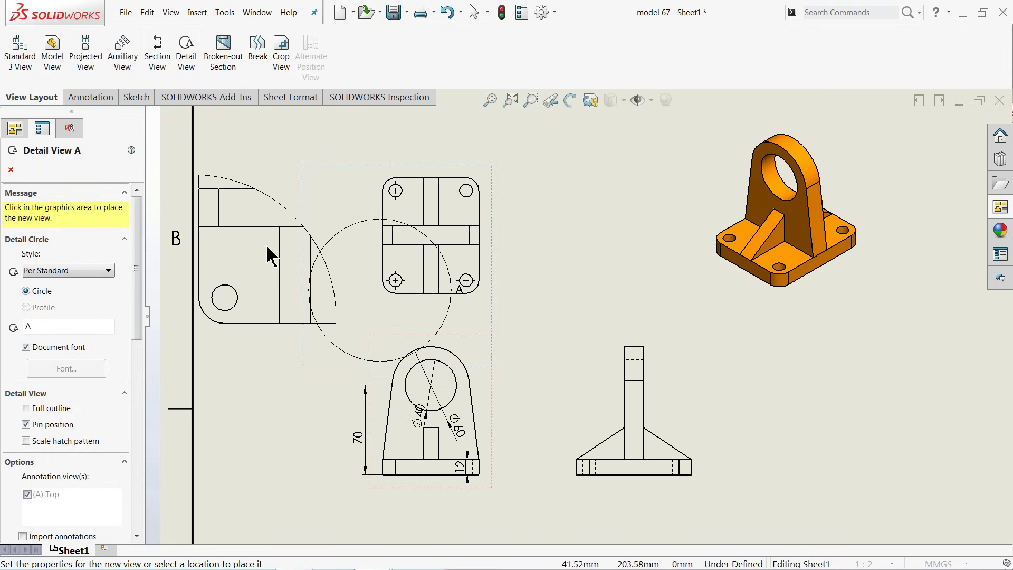
click(278, 232)
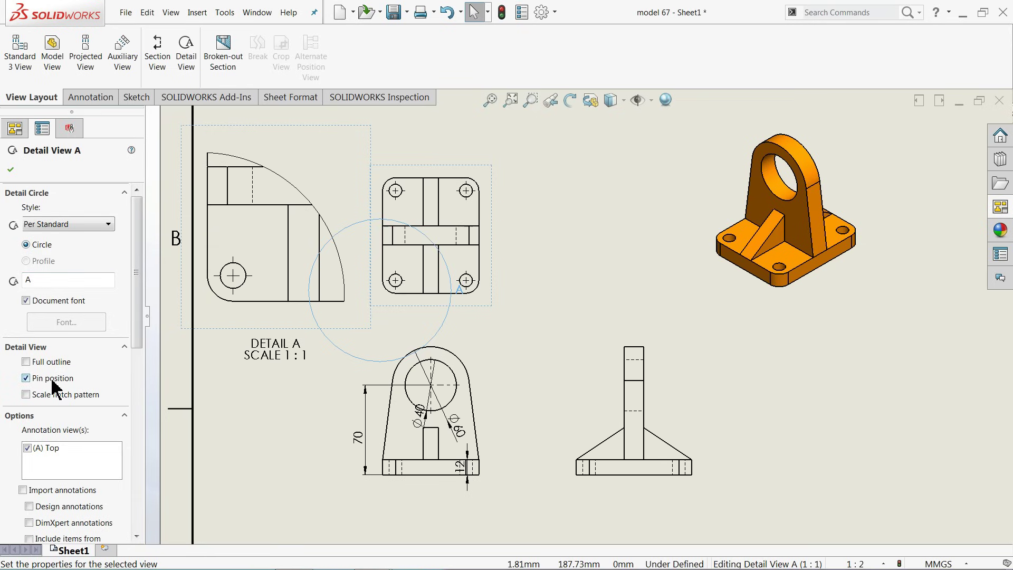
Give Detail A its own Hidden Lines Visible display style at 1:1 and confirm.
click(26, 398)
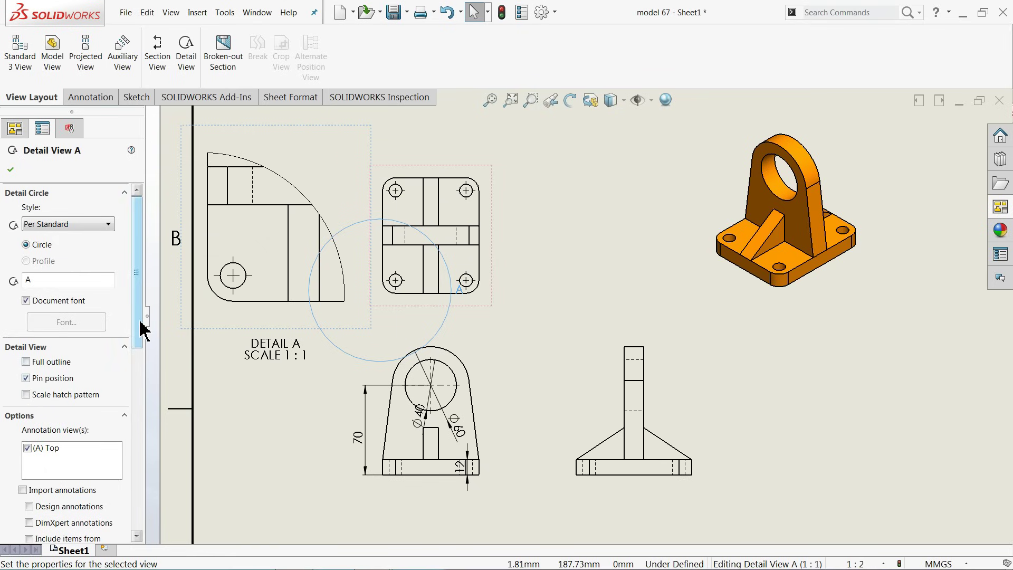
mouse_move(140, 328)
mouse_down()
mouse_move(125, 412)
mouse_move(131, 312)
mouse_up()
drag(138, 296, 129, 423)
click(26, 324)
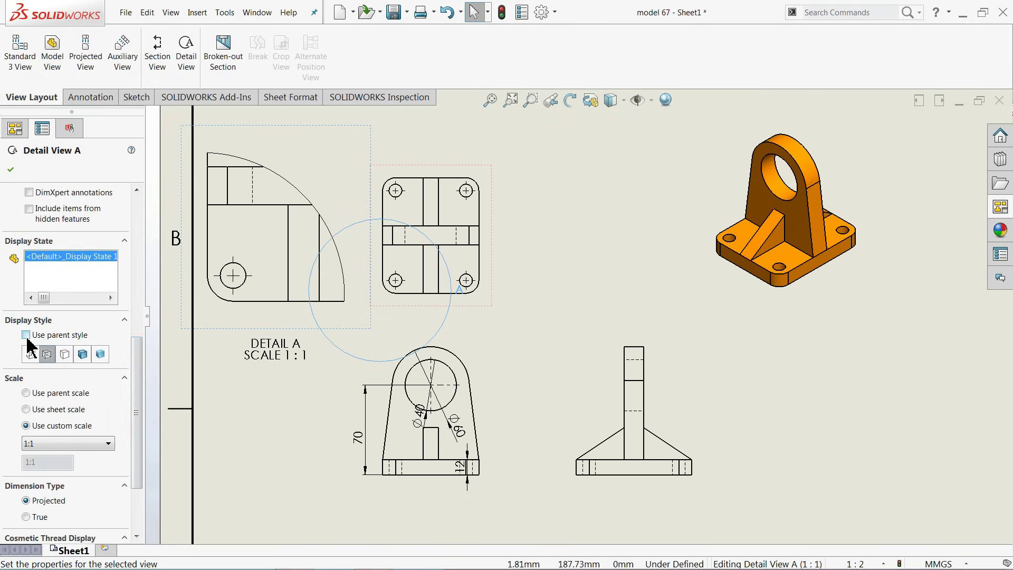
click(83, 354)
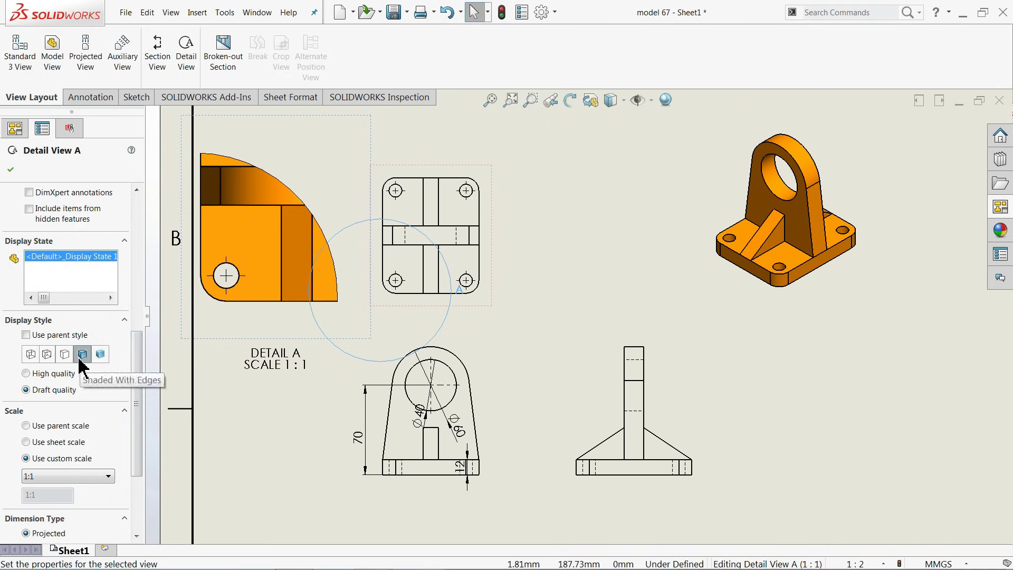
click(47, 355)
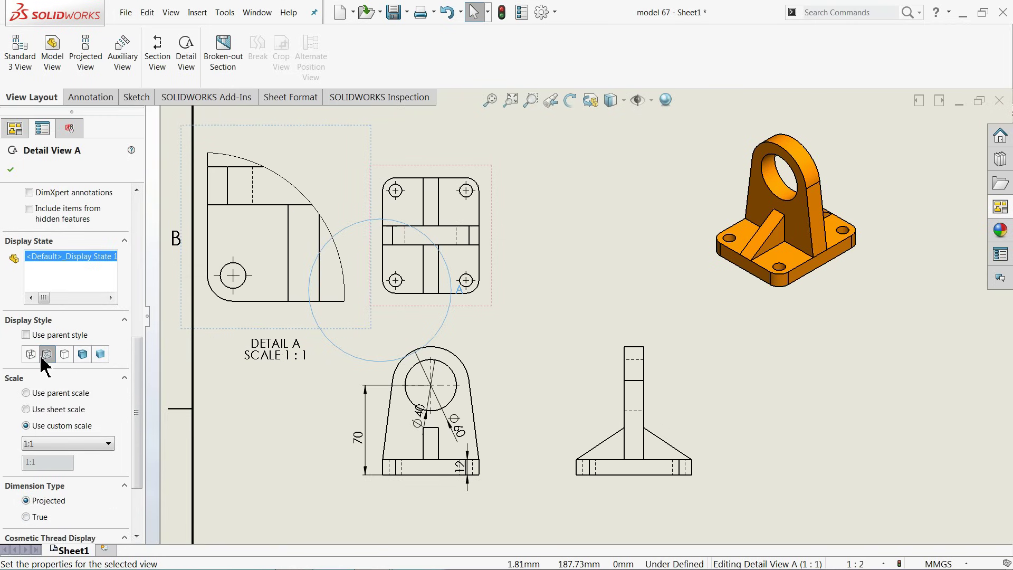
click(11, 169)
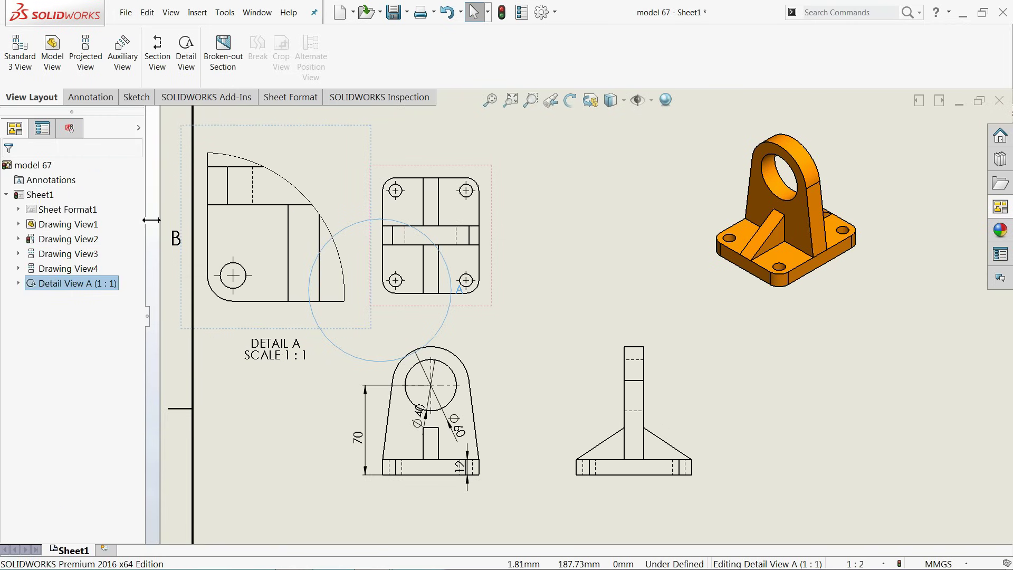
scroll(518, 319, up, 2)
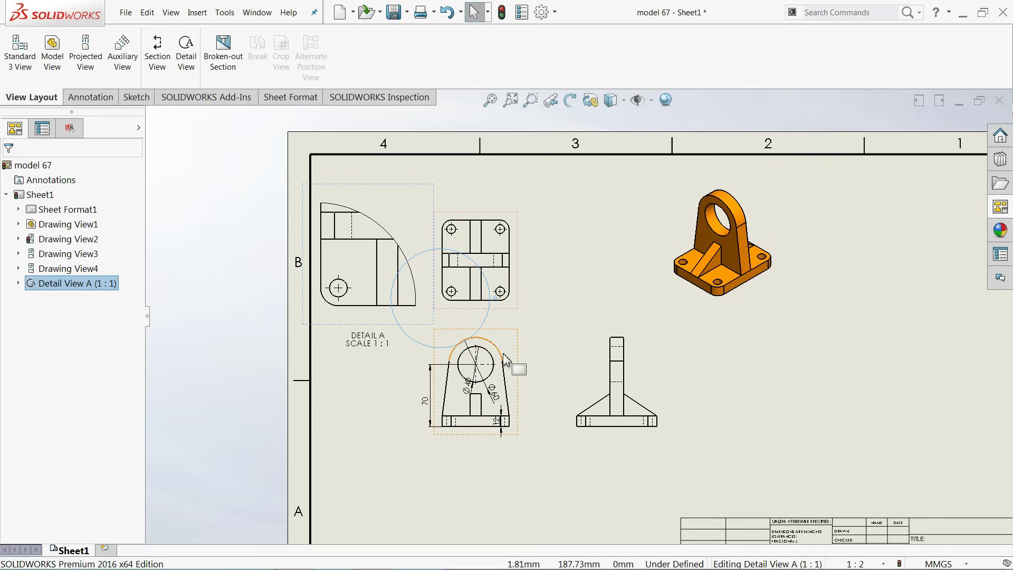
Select the front view and start Model Items with Source set to Entire model for all views.
click(516, 358)
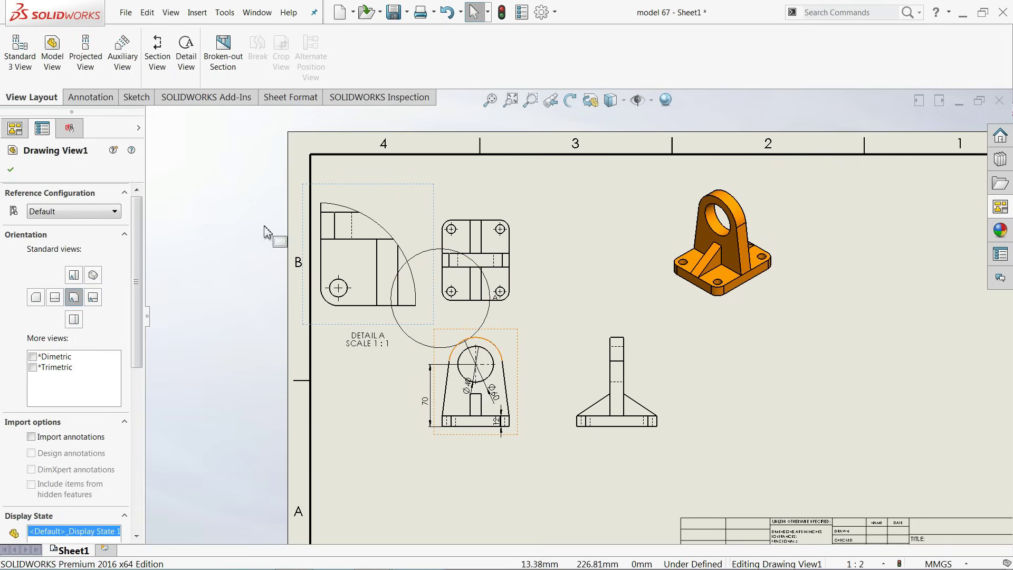
click(57, 68)
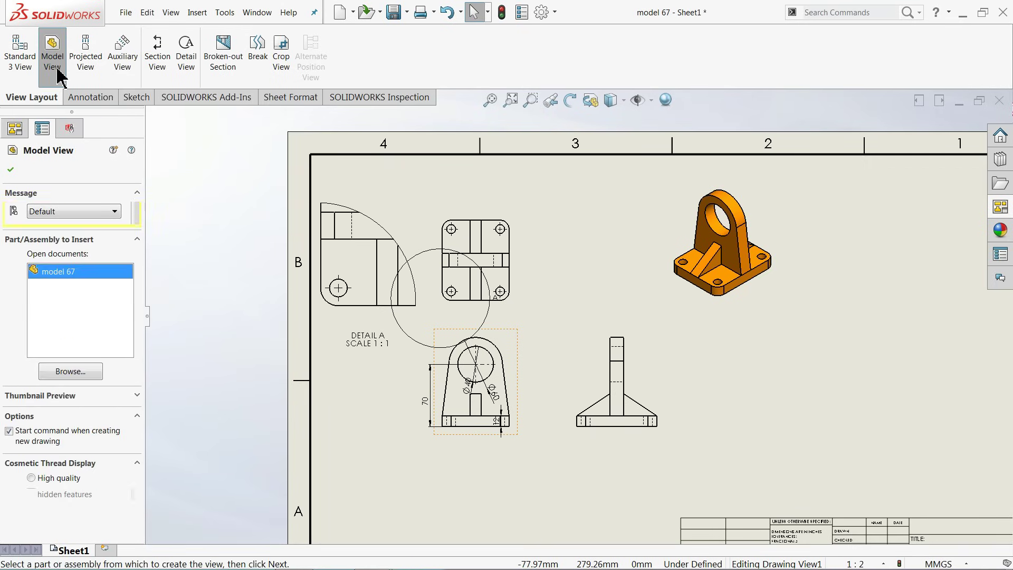
click(30, 169)
click(87, 97)
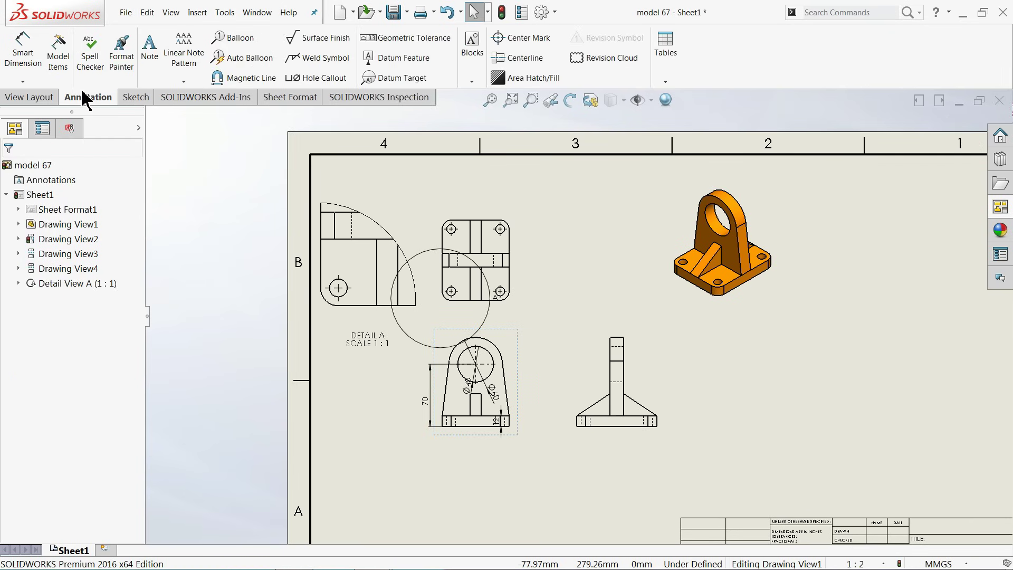
click(60, 74)
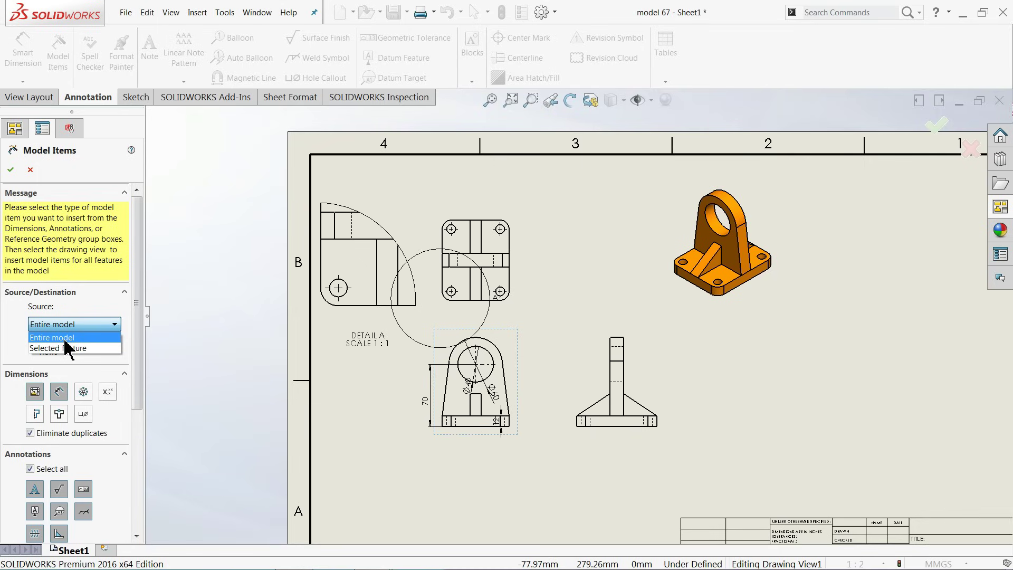
click(65, 341)
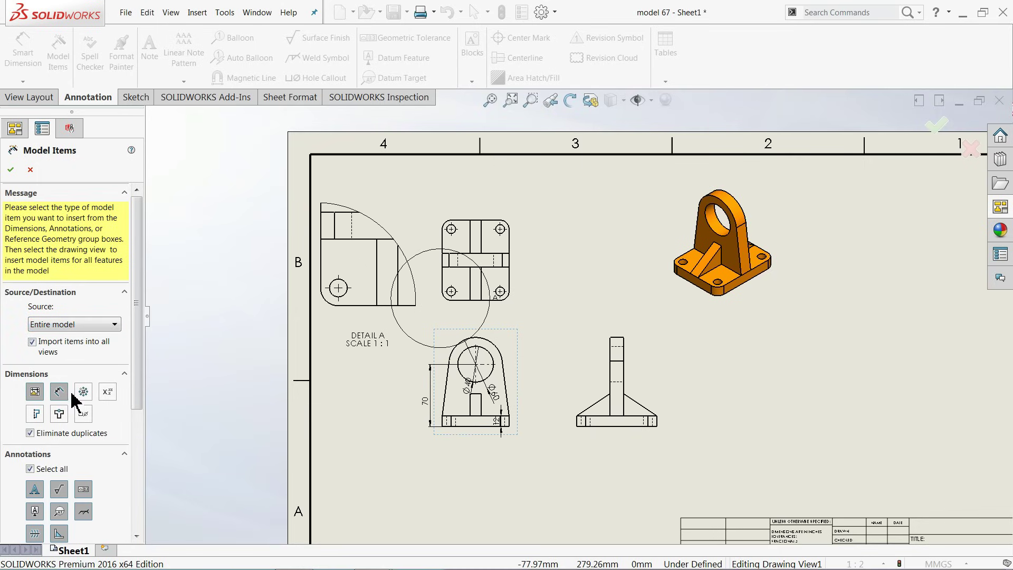
drag(139, 374, 135, 468)
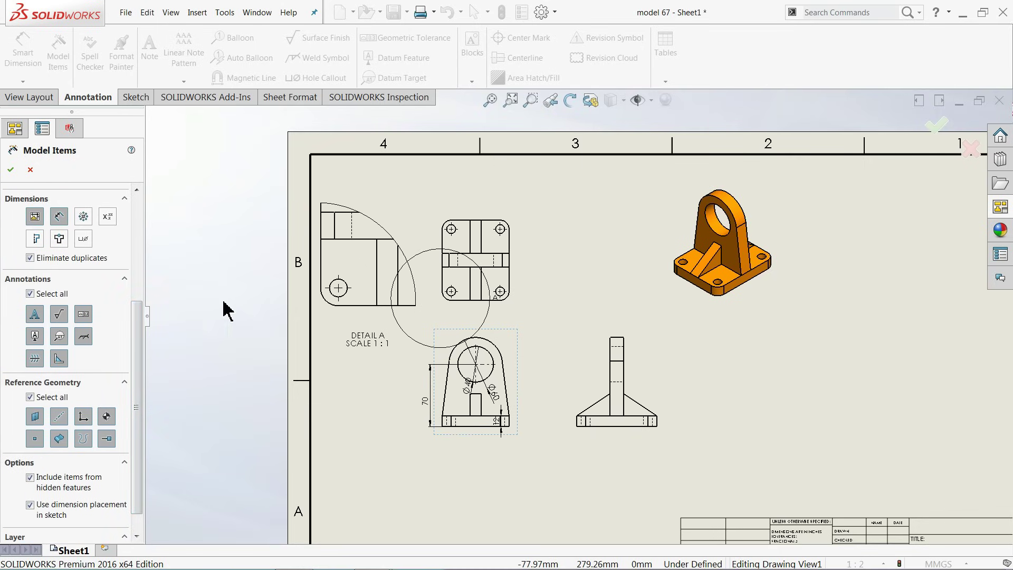
Insert the imported model dimensions into every drawing view.
click(11, 169)
scroll(536, 311, down, 2)
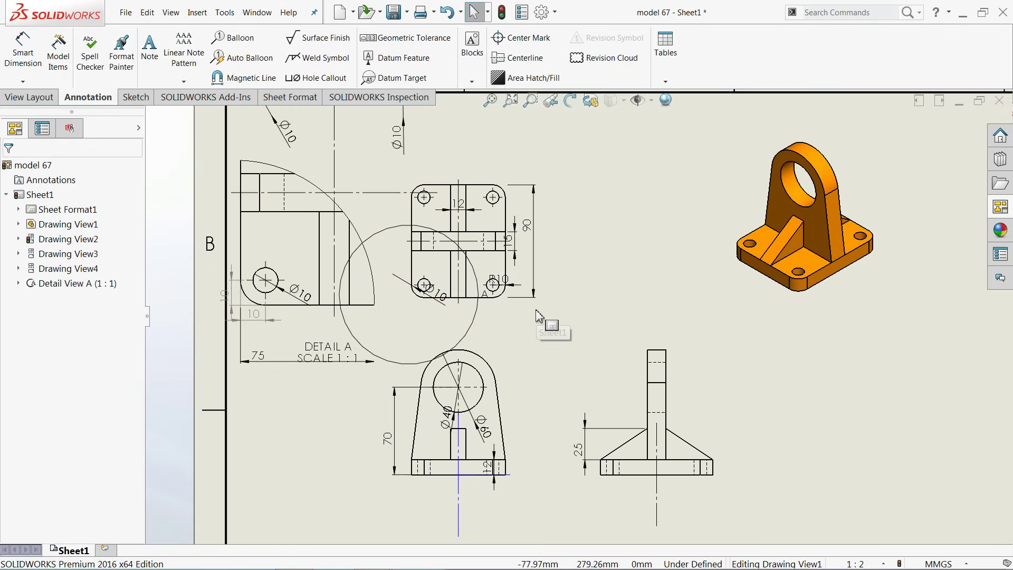
scroll(544, 291, up, 2)
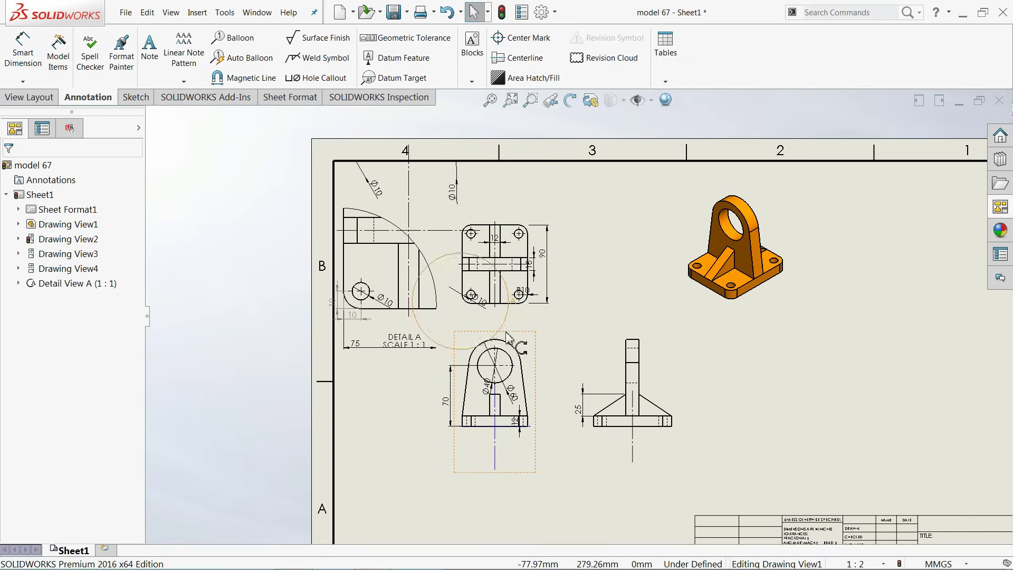
scroll(554, 337, down, 2)
scroll(603, 337, up, 3)
scroll(654, 369, down, 3)
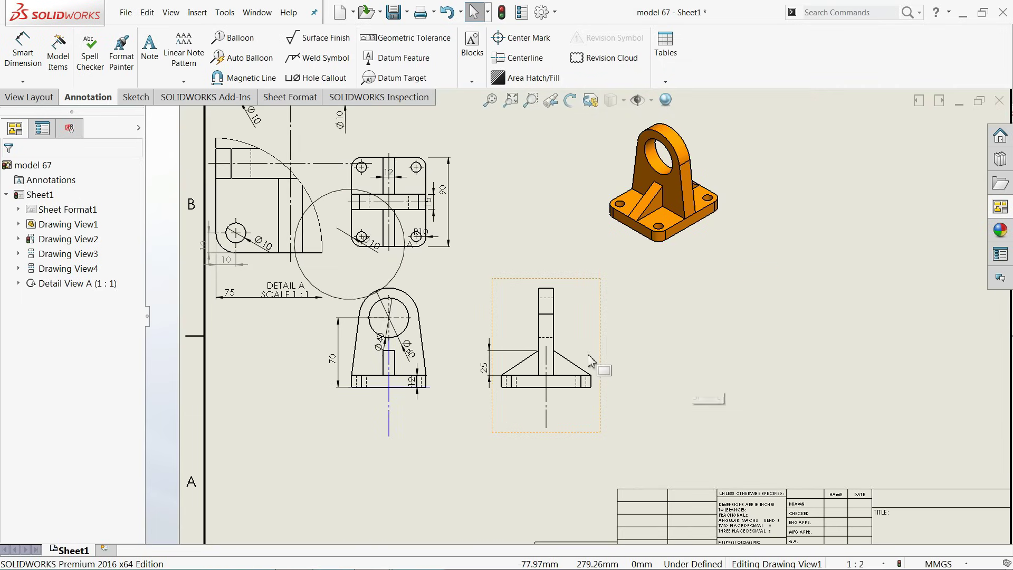
Move the isometric, right and front views further right and pull the 90 dimension outward.
click(801, 253)
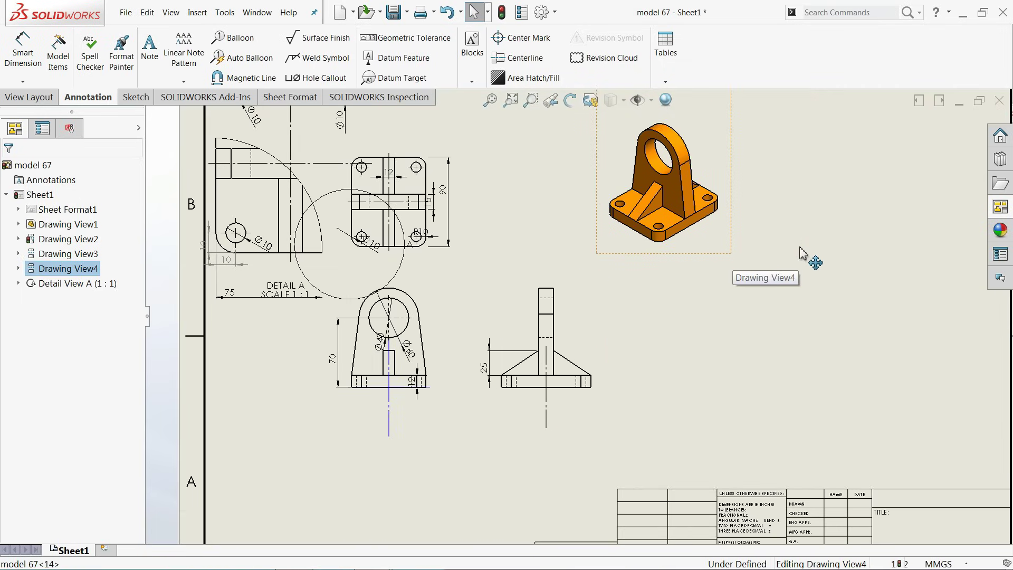
drag(801, 254, 842, 242)
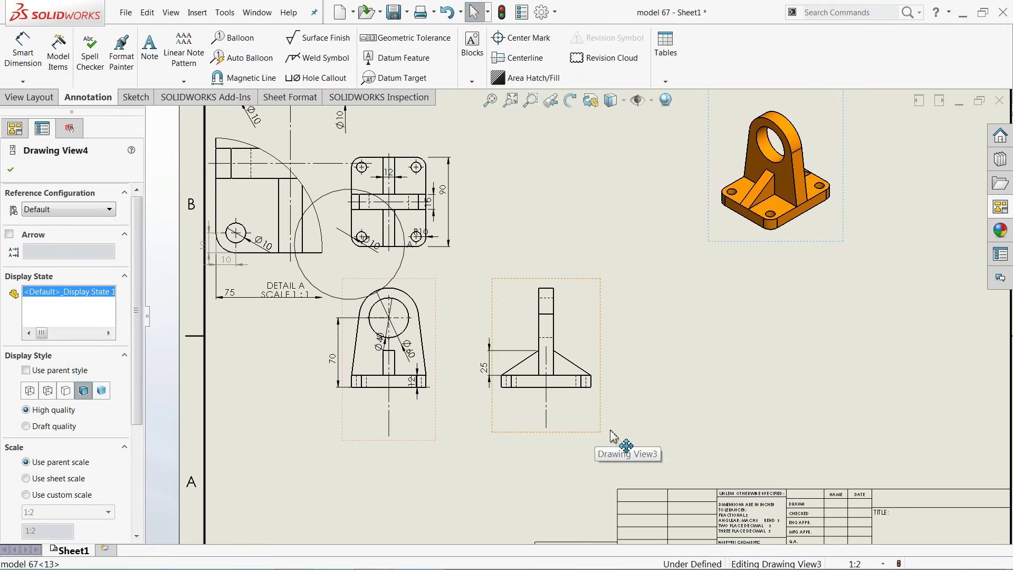
mouse_move(611, 436)
mouse_down()
mouse_move(737, 437)
mouse_move(712, 428)
mouse_up()
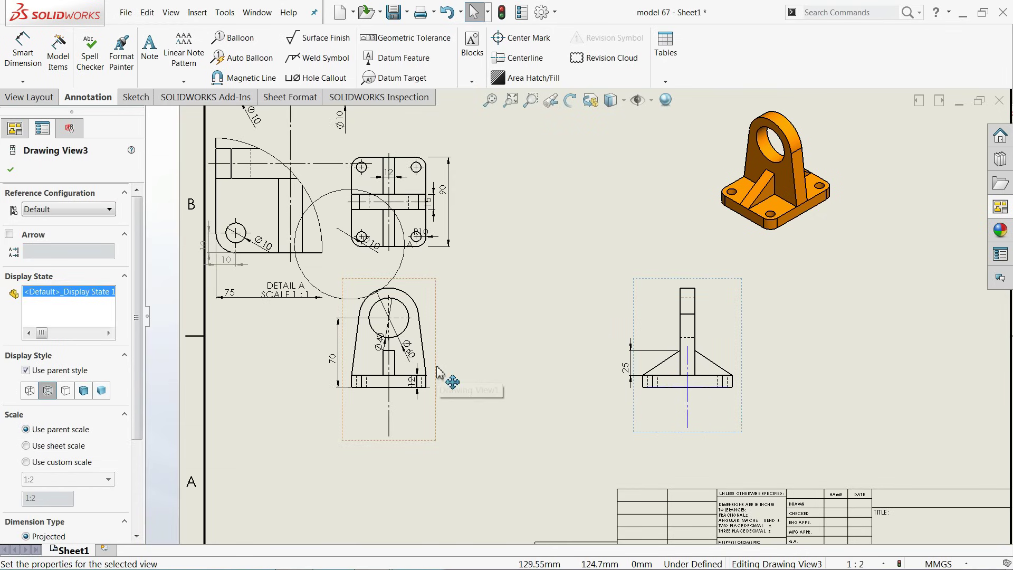
mouse_move(437, 372)
mouse_down()
mouse_move(549, 376)
mouse_move(577, 388)
mouse_up()
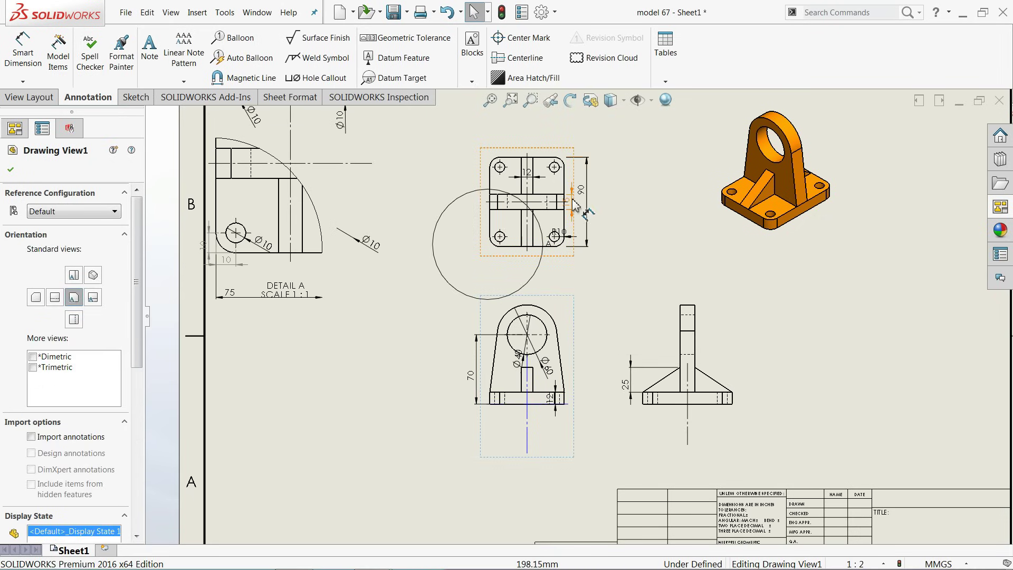
scroll(577, 203, down, 5)
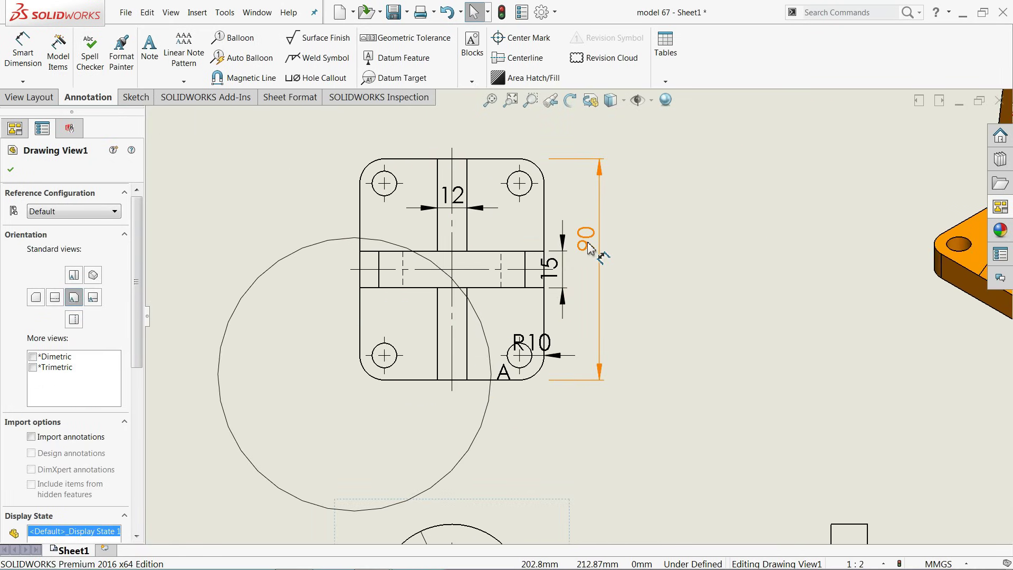
drag(611, 257, 634, 257)
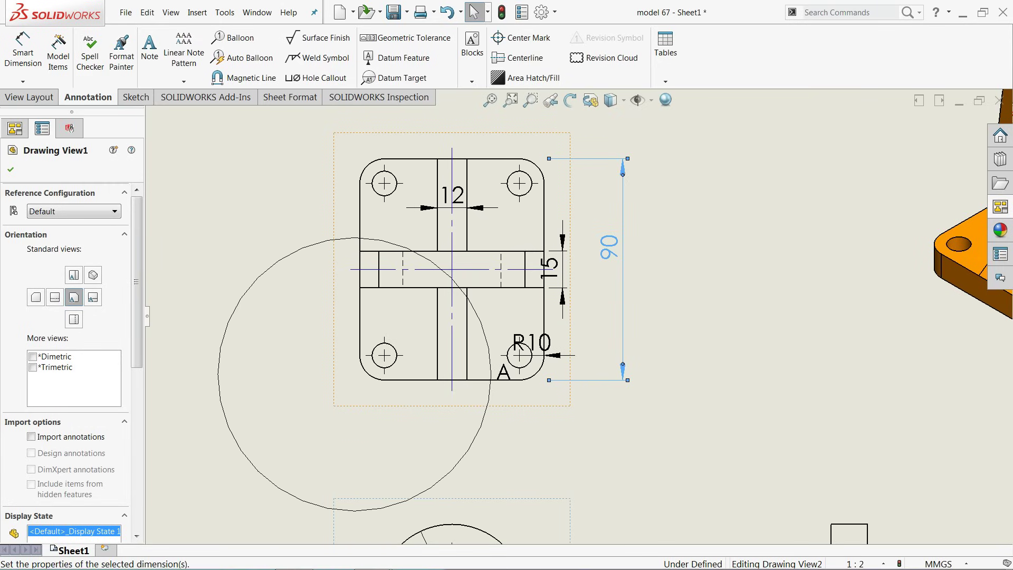
key(Escape)
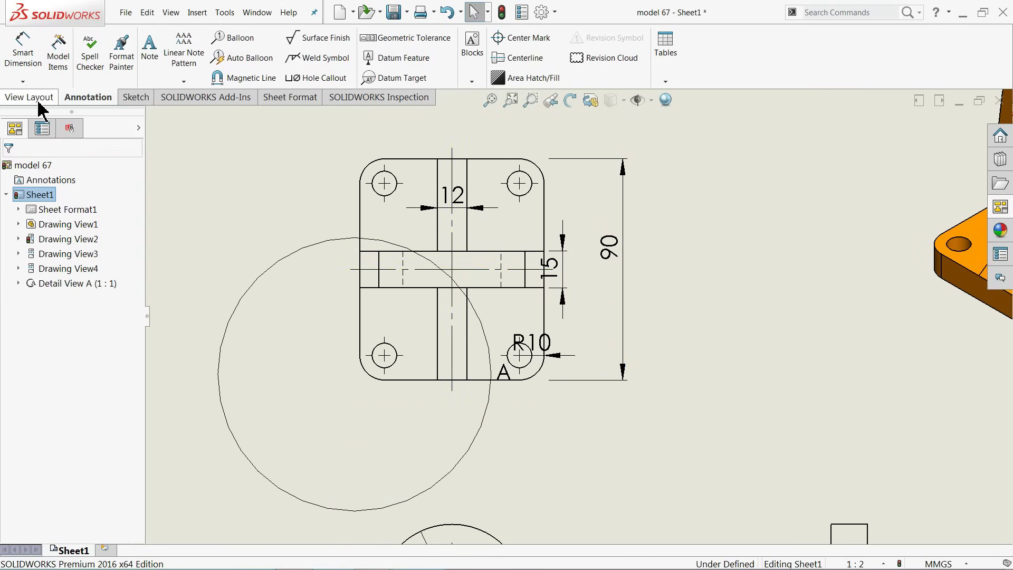
Add the Ø10 hole, R10 corner radius and 12 slot width dimensions to the top view.
click(34, 97)
click(68, 97)
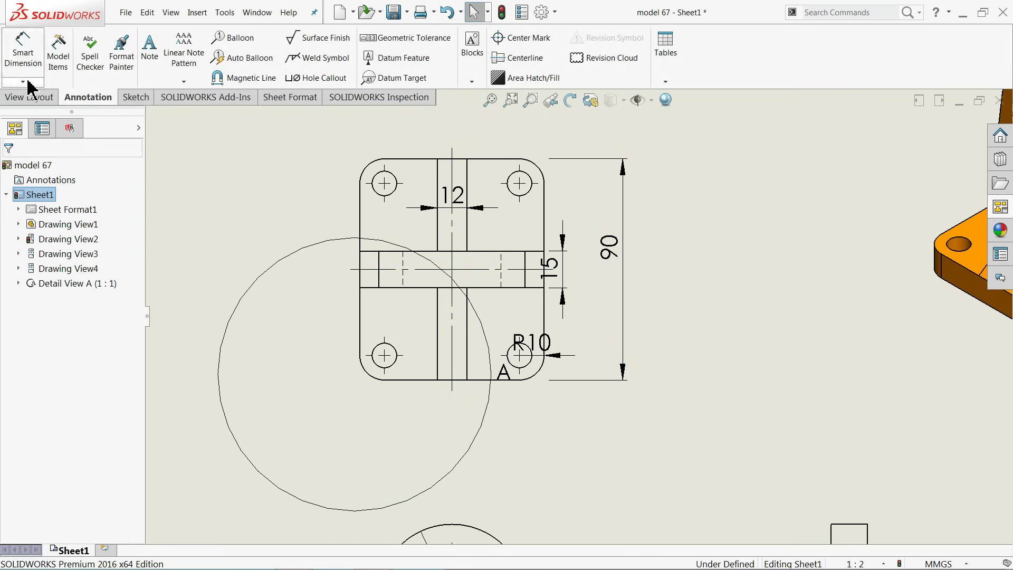
click(20, 68)
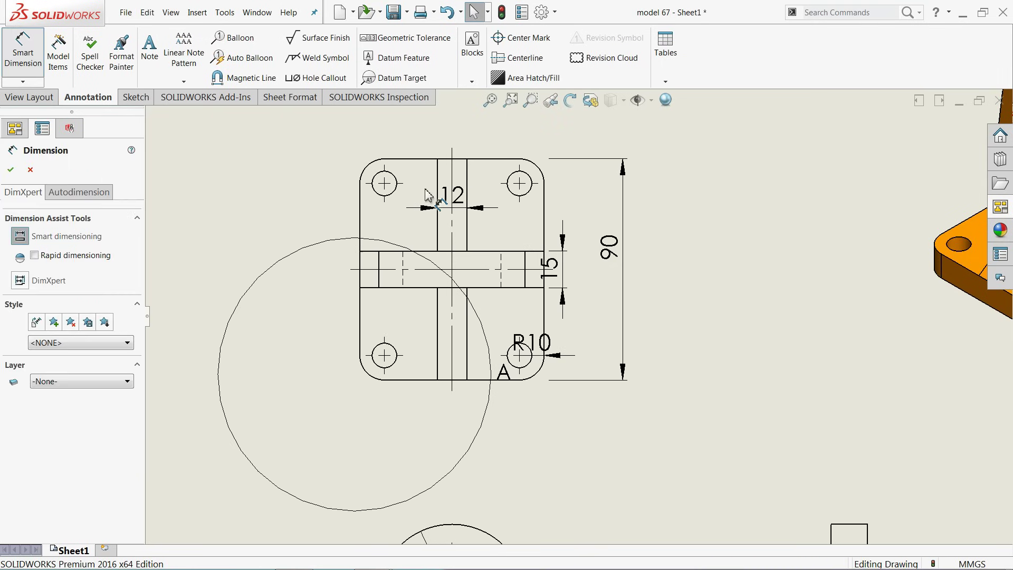
click(377, 181)
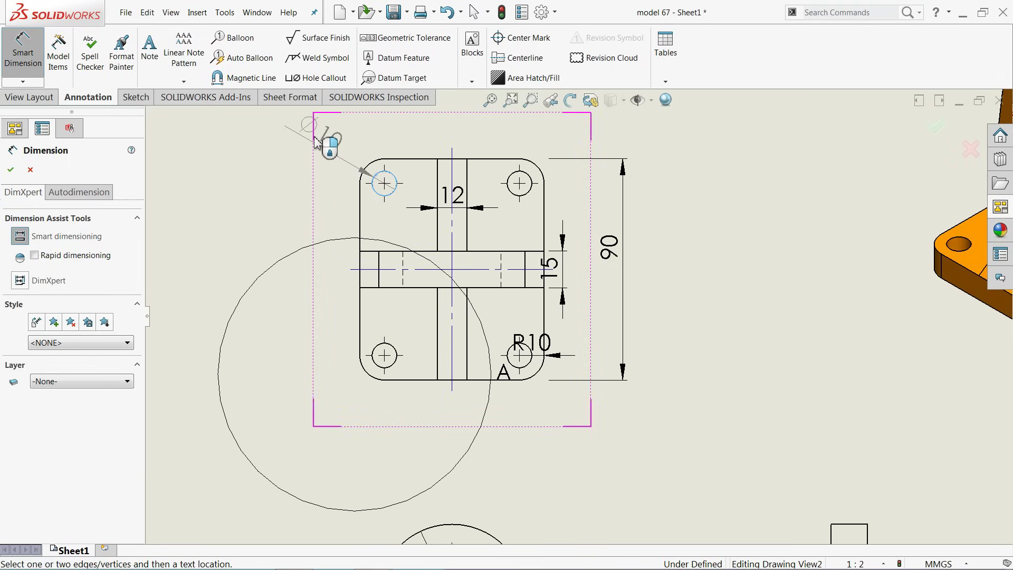
click(334, 159)
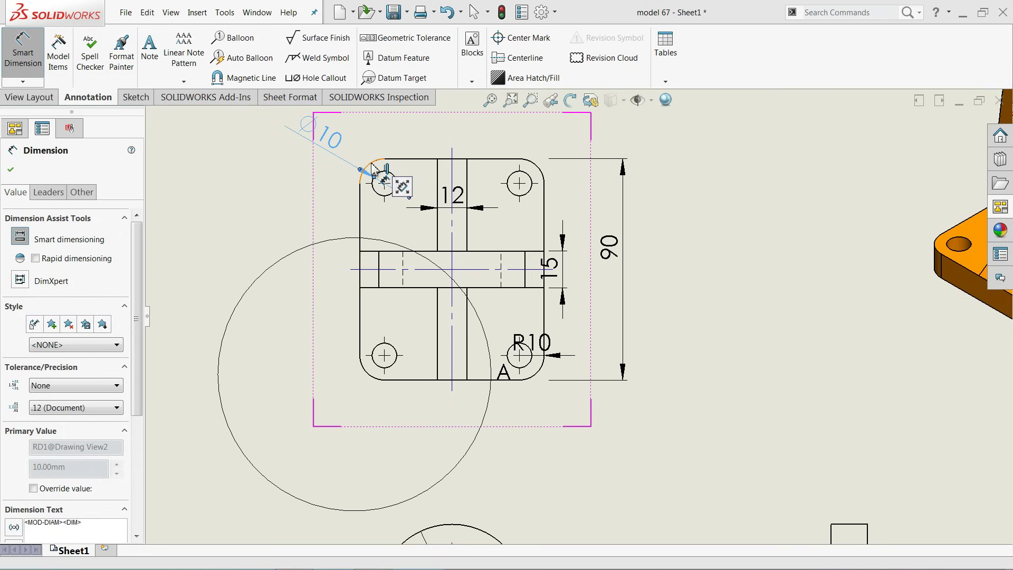
click(367, 168)
click(309, 199)
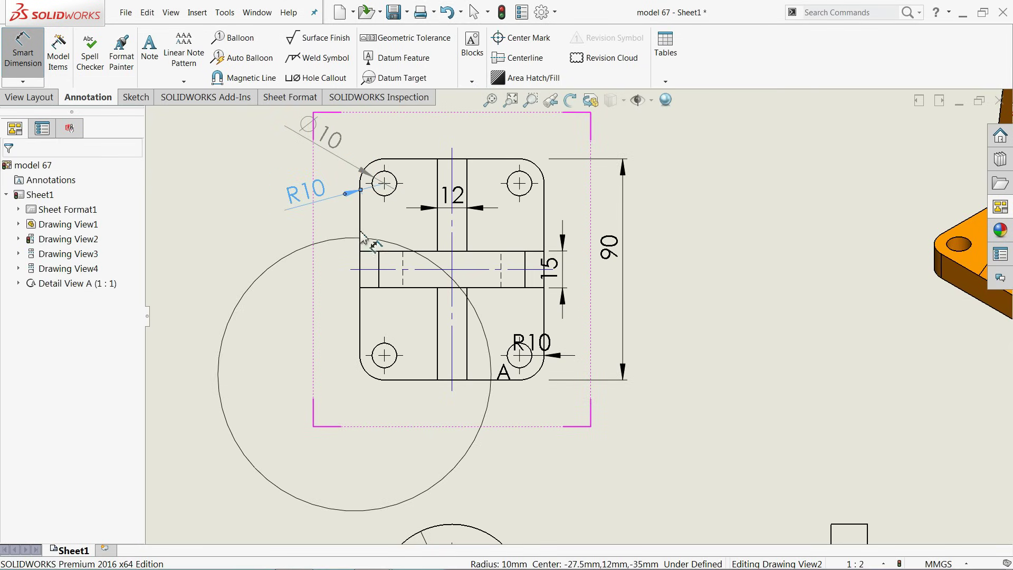
click(466, 359)
click(438, 338)
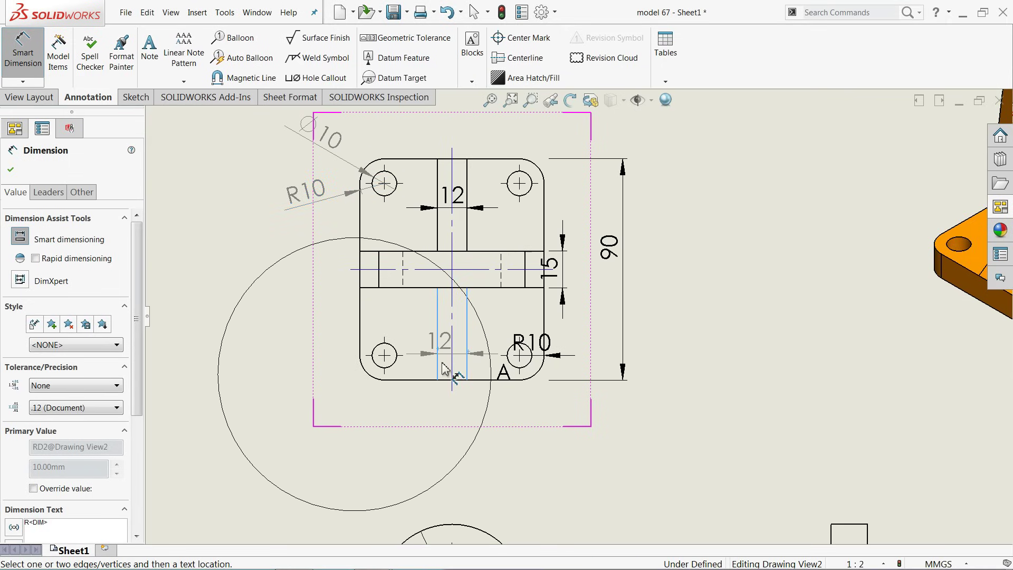
click(453, 424)
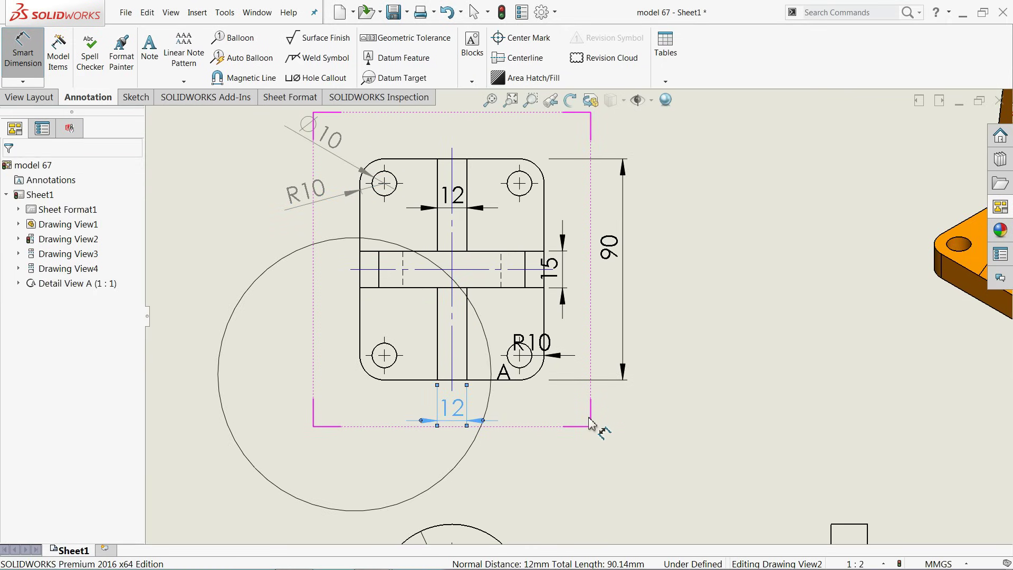
Dimension the right view's upright width as 15 with a TYP suffix.
scroll(663, 384, up, 5)
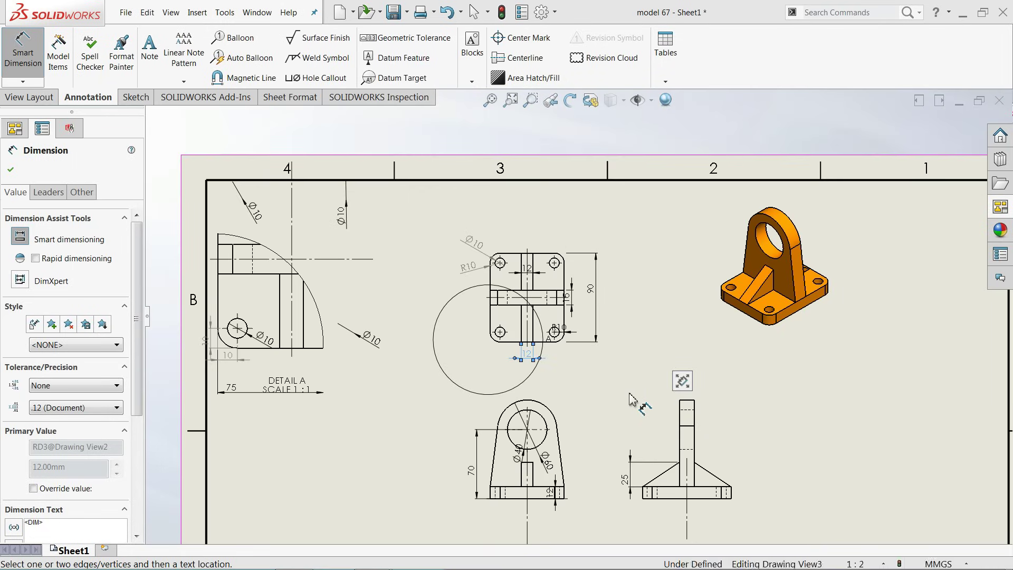
scroll(593, 436, down, 2)
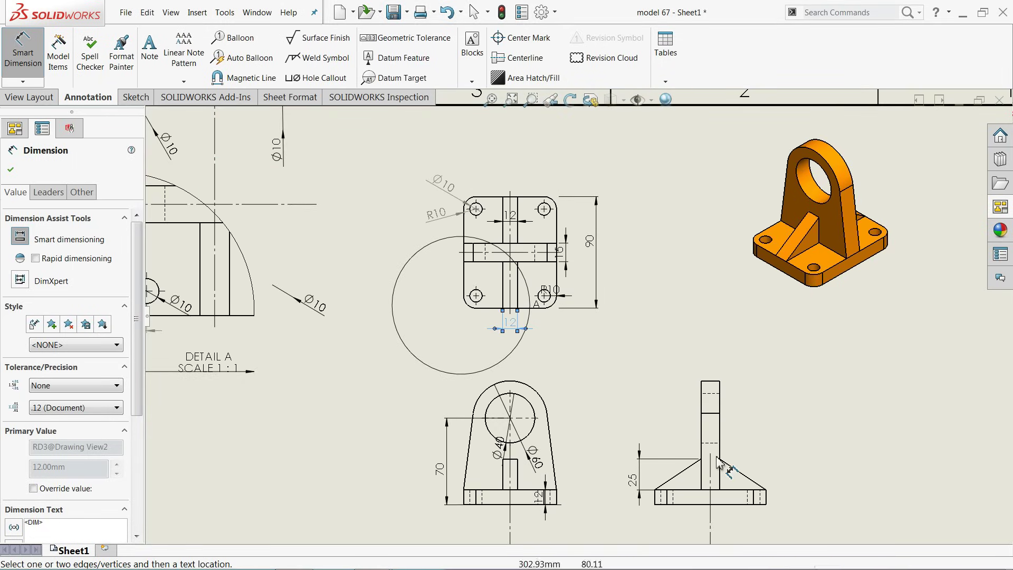
scroll(730, 417, up, 1)
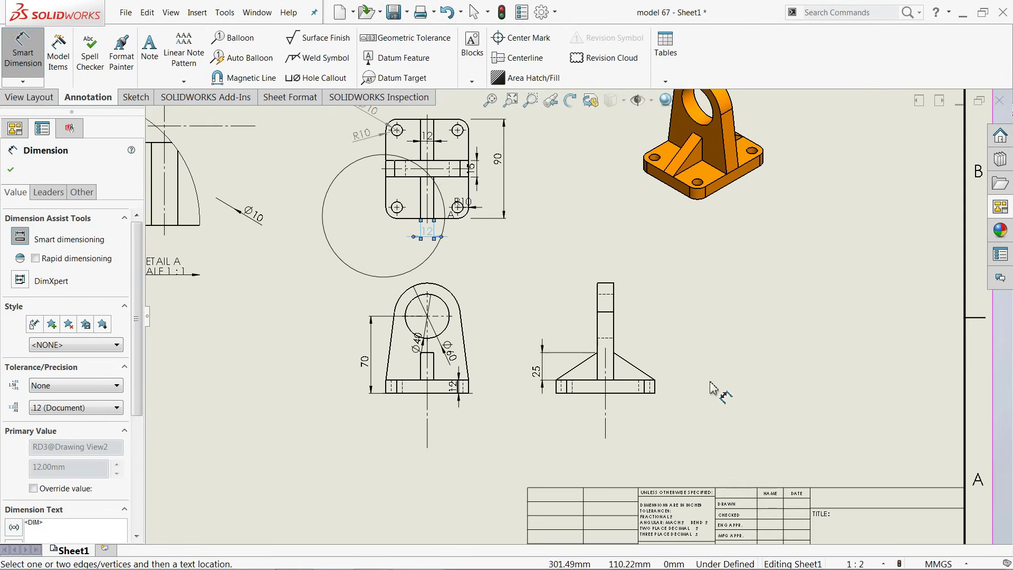
click(606, 283)
click(607, 243)
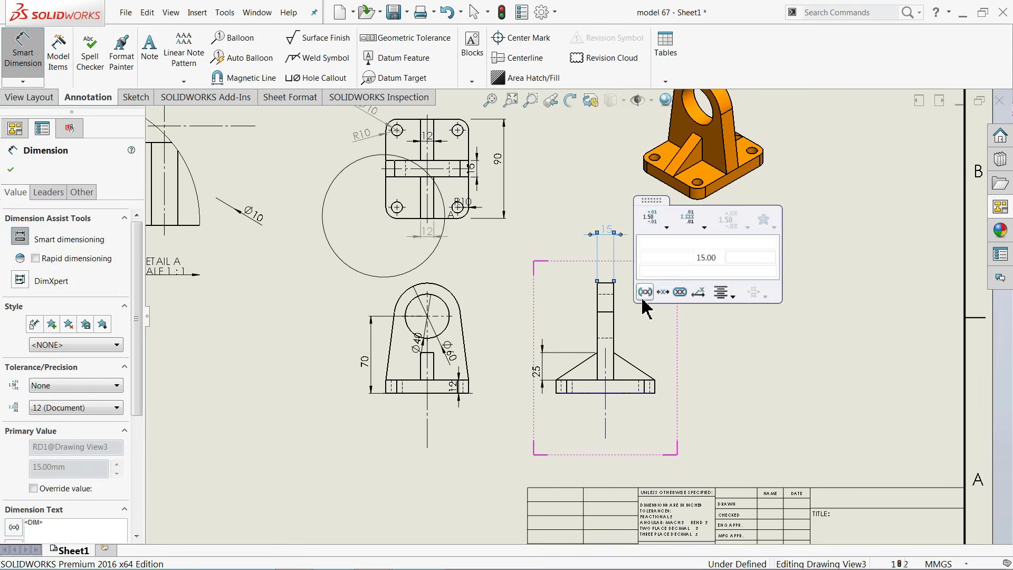
click(737, 258)
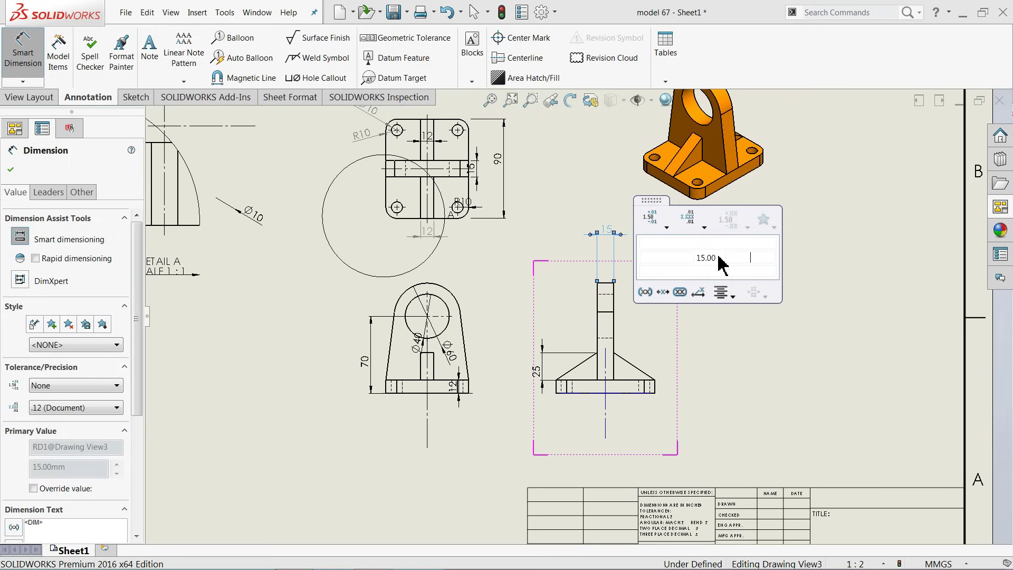
text(TYP)
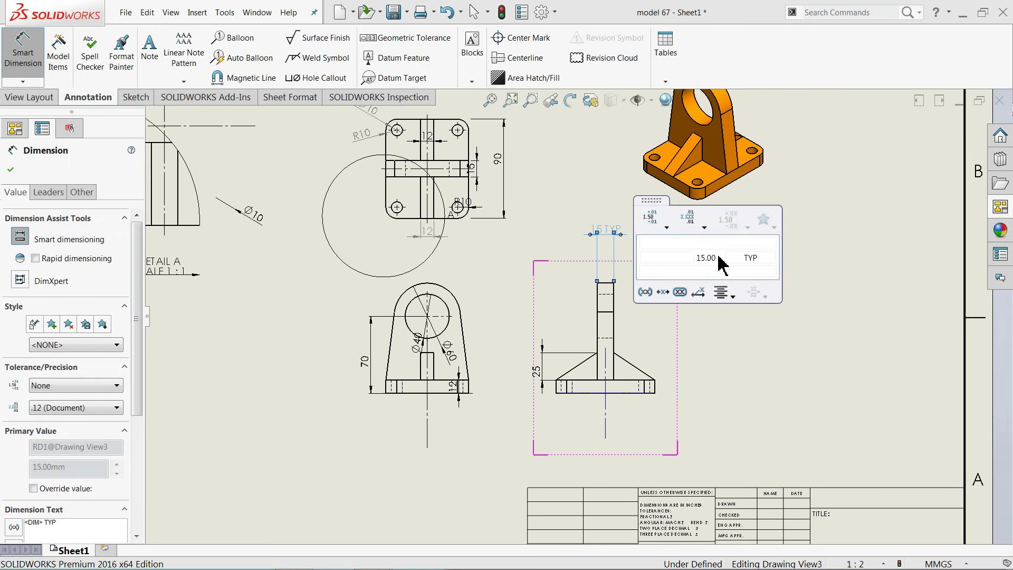
click(755, 349)
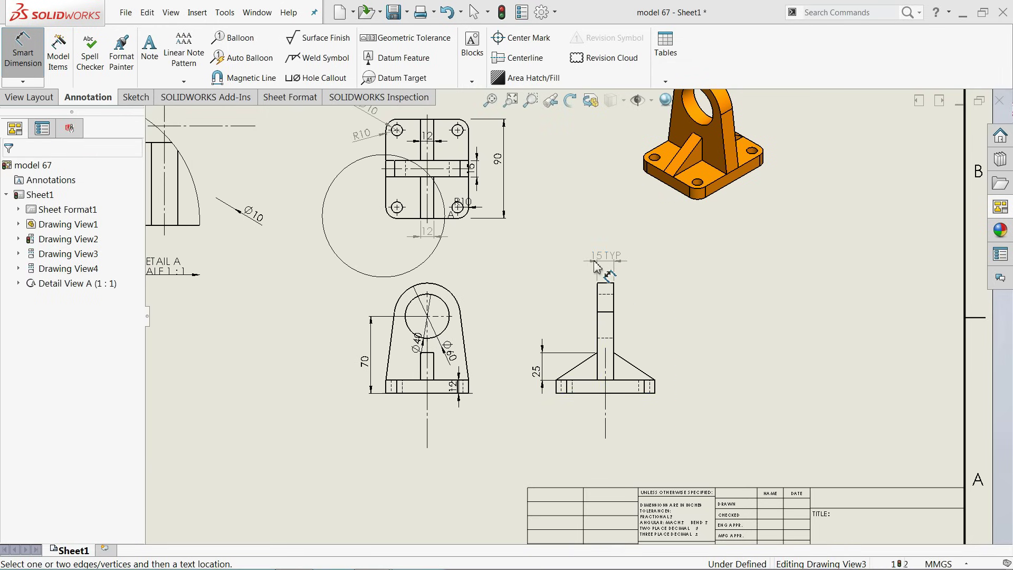
Give all sheet dimensions their own Century Gothic Bold 3.50 mm font instead of the document font.
key(f)
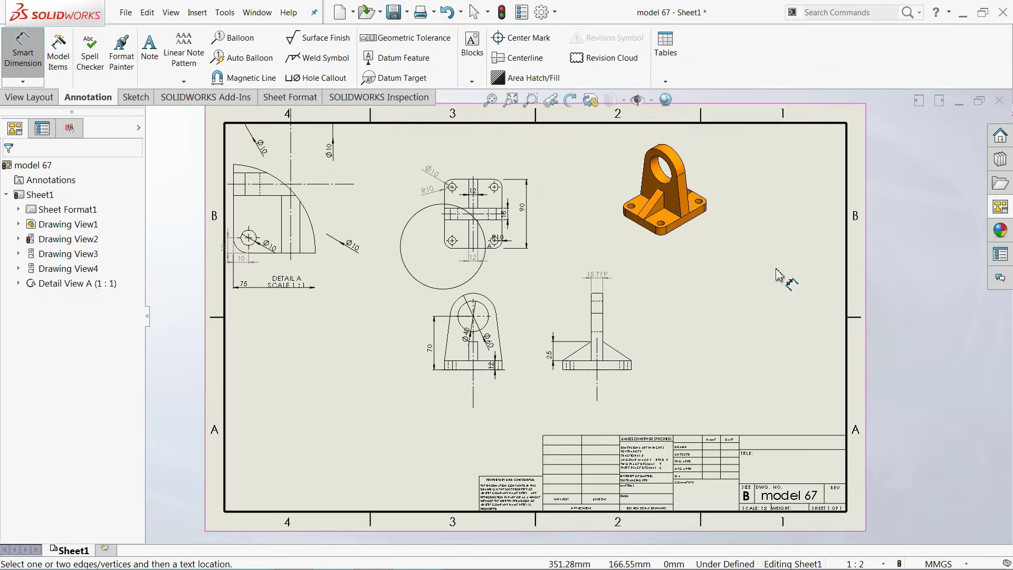
click(24, 61)
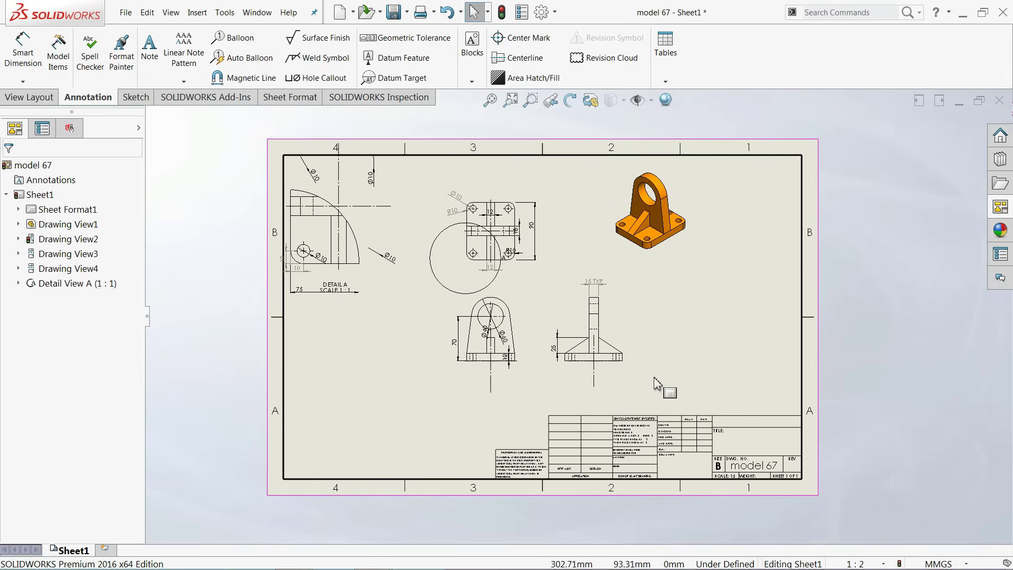
drag(657, 379, 269, 127)
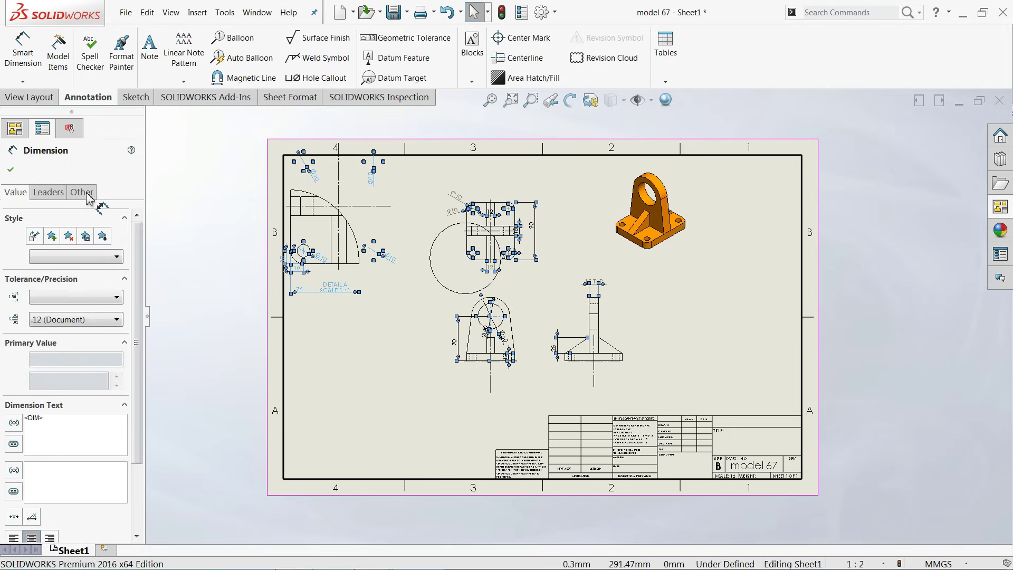
click(85, 193)
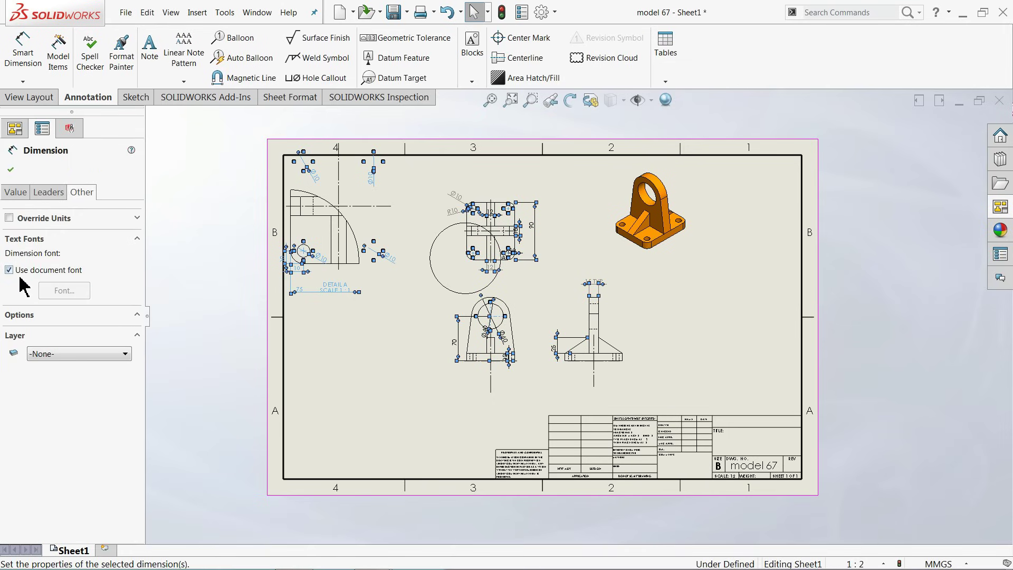
click(9, 270)
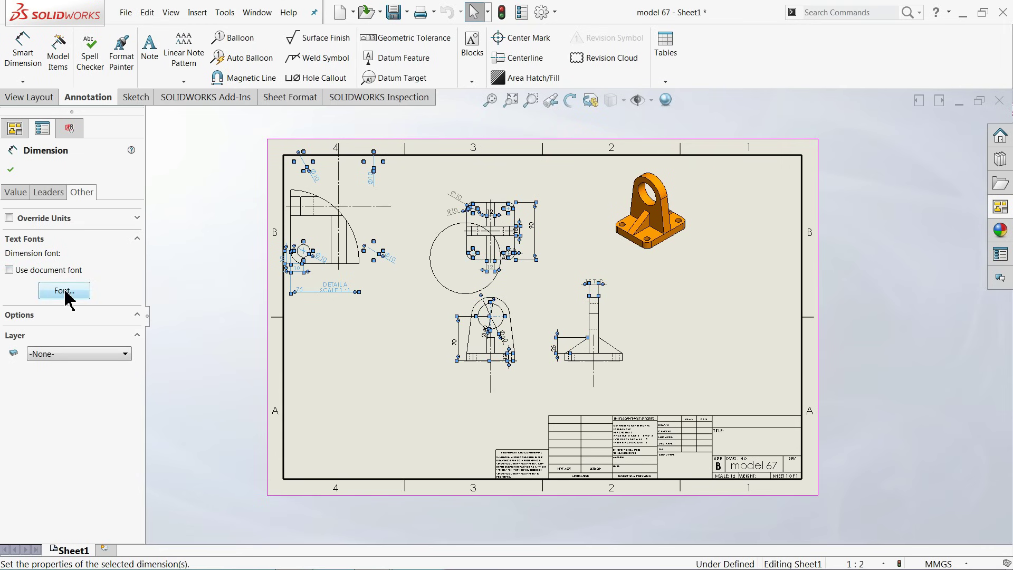
click(66, 293)
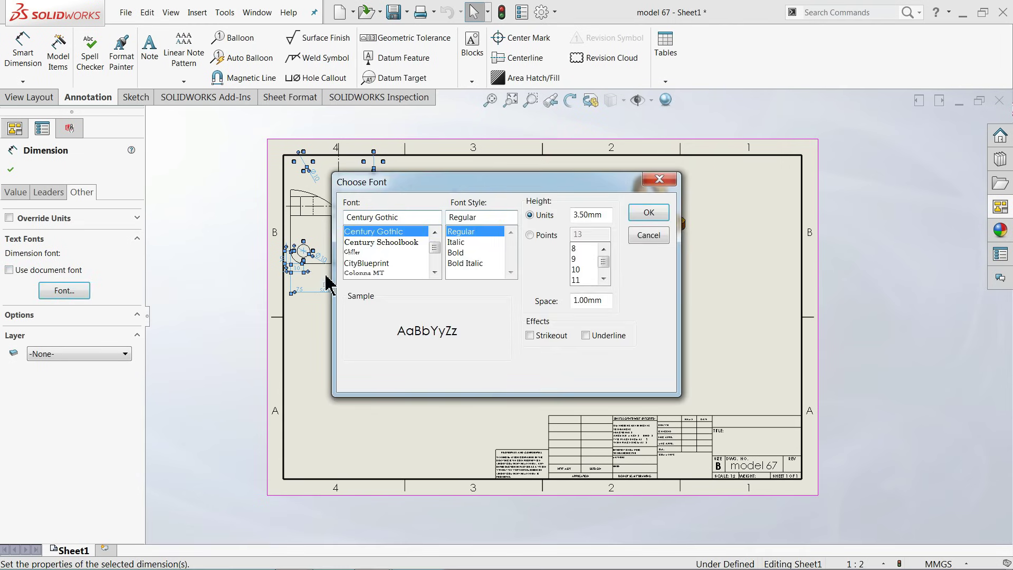
click(457, 253)
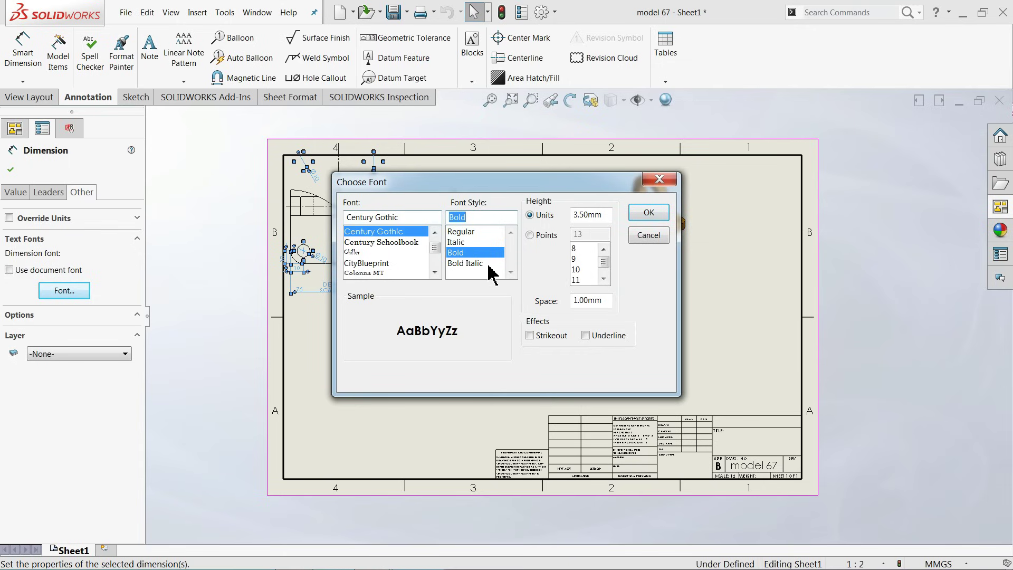
drag(525, 191, 515, 288)
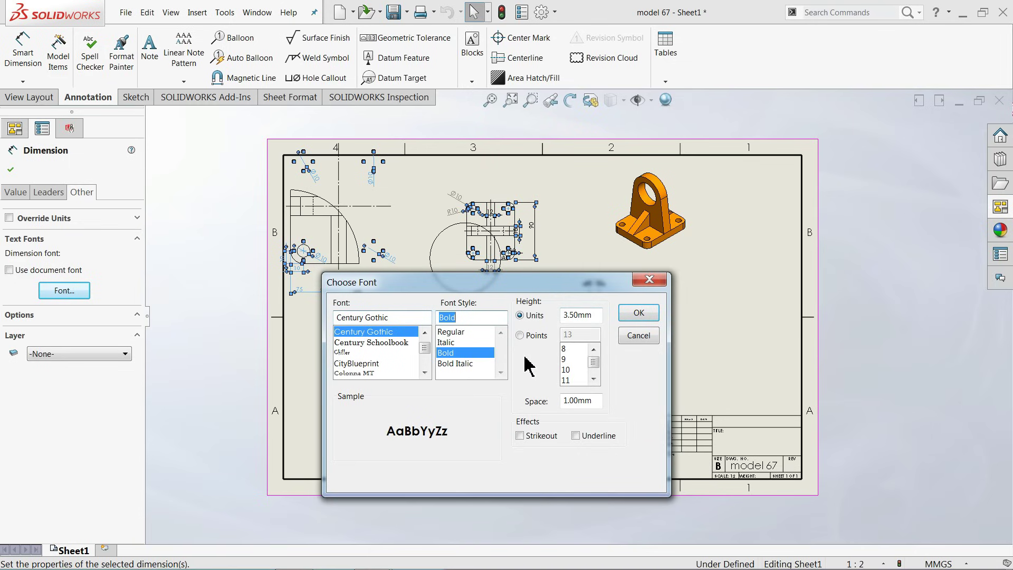
click(629, 316)
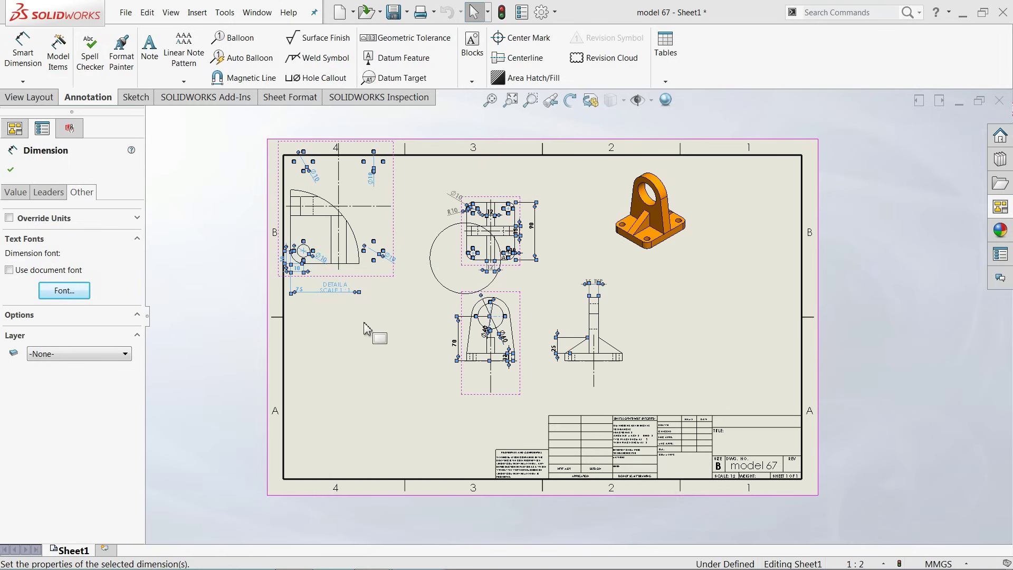
Move Detail View A right and down on the sheet.
click(515, 288)
scroll(518, 279, up, 3)
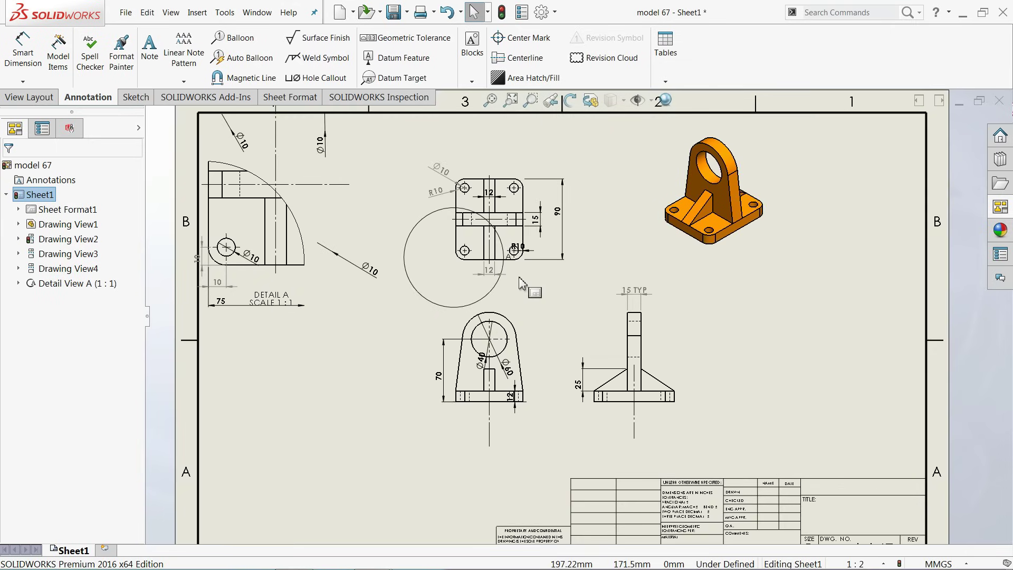
key(f)
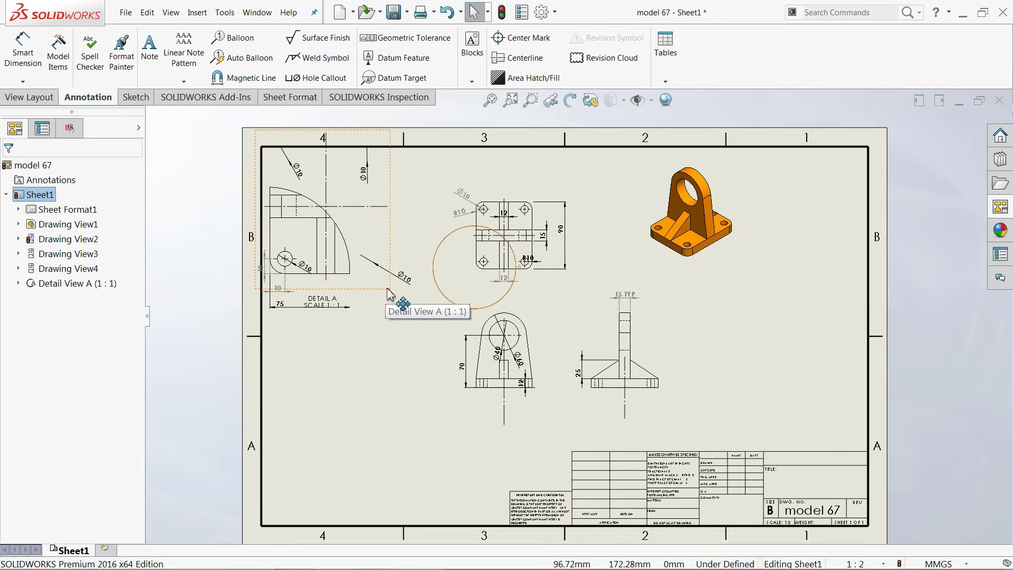
drag(414, 294, 446, 306)
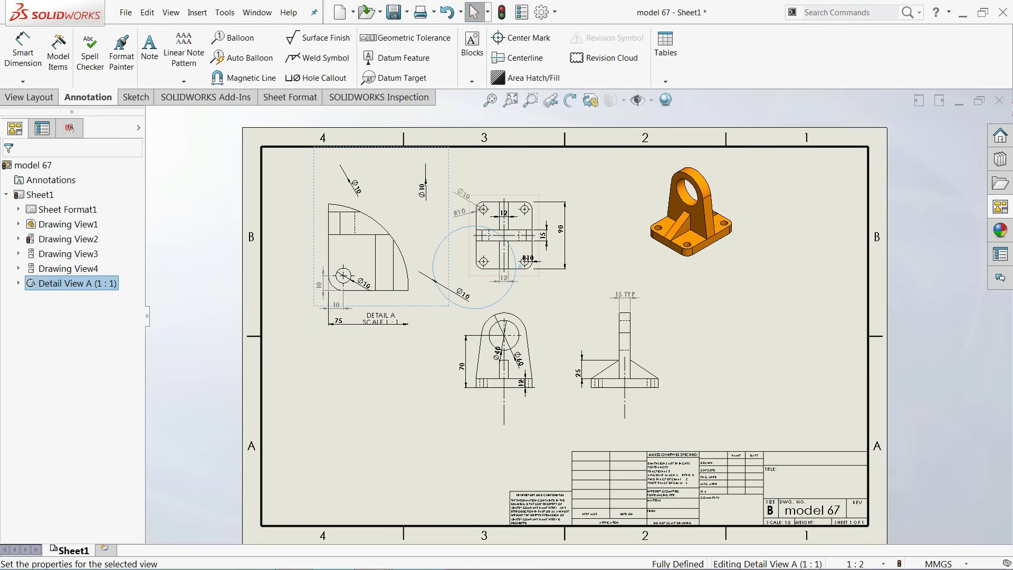
Delete the three stray Ø10 dimensions around Detail View A.
scroll(427, 196, down, 2)
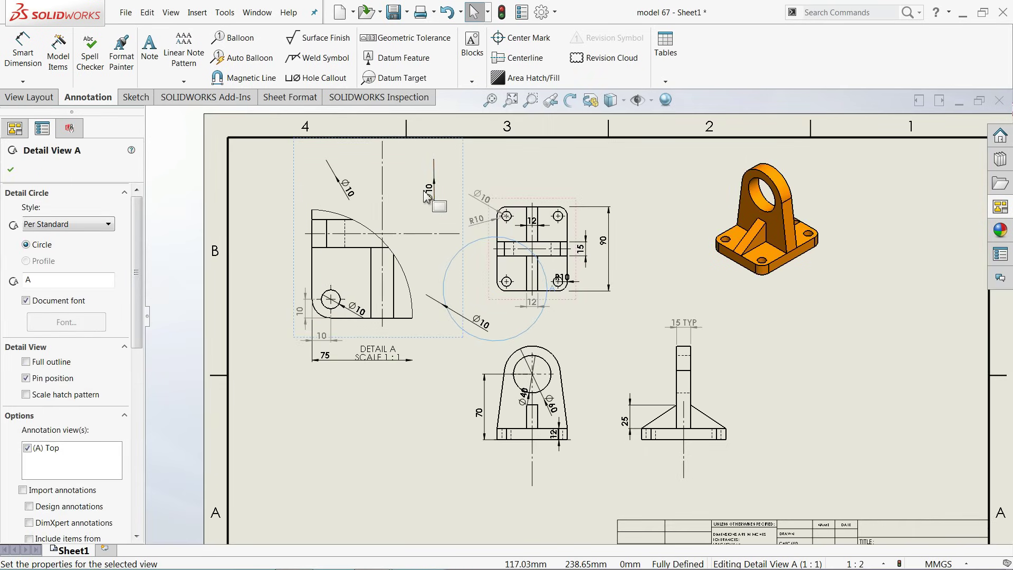
click(430, 192)
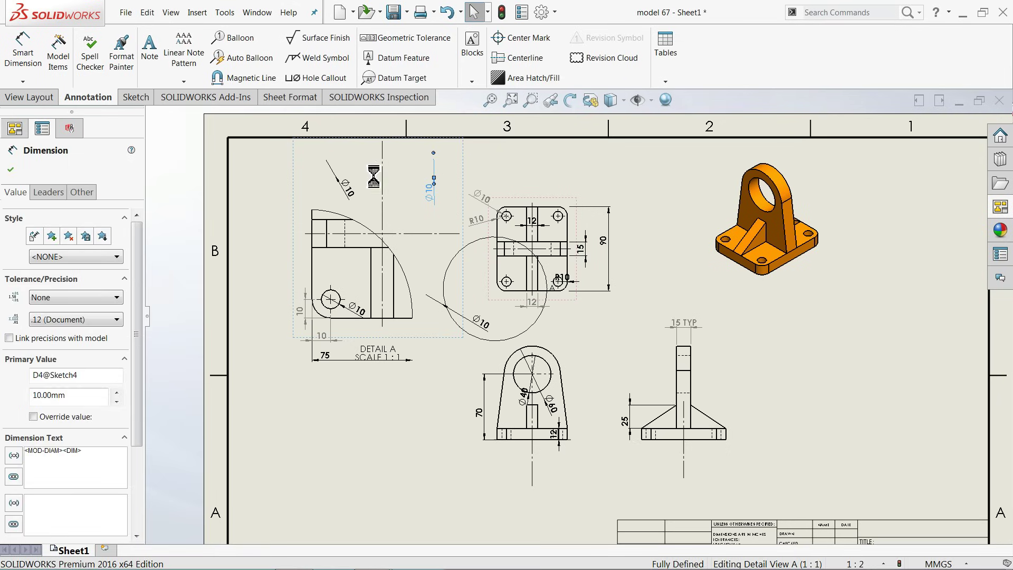
key(Delete)
click(348, 189)
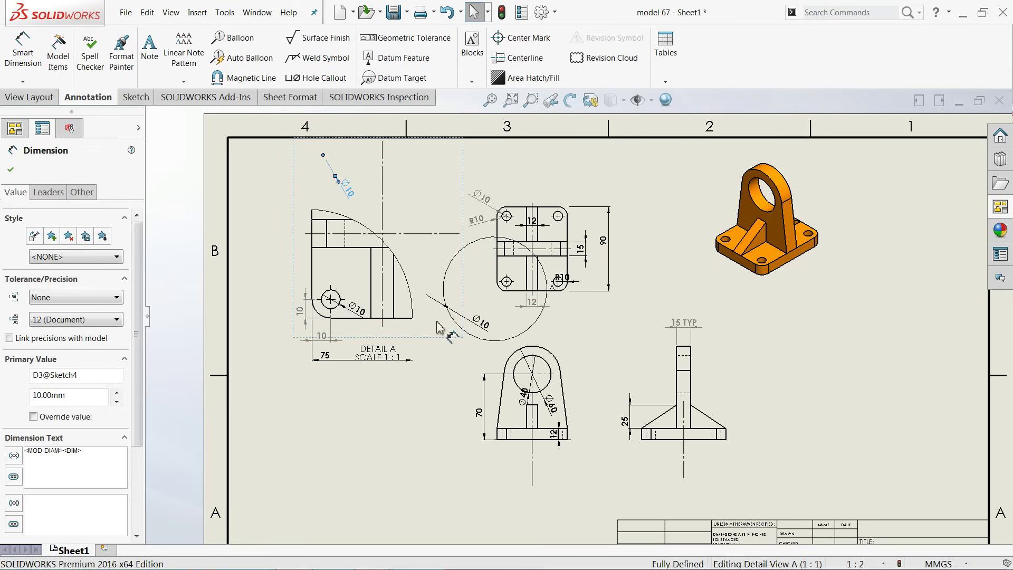
key(Delete)
click(484, 326)
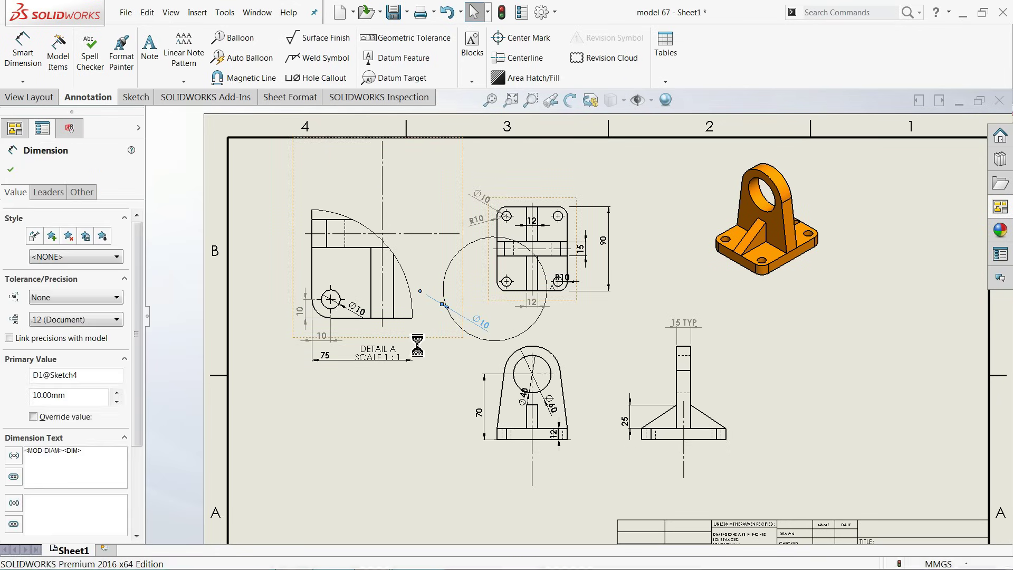
key(Delete)
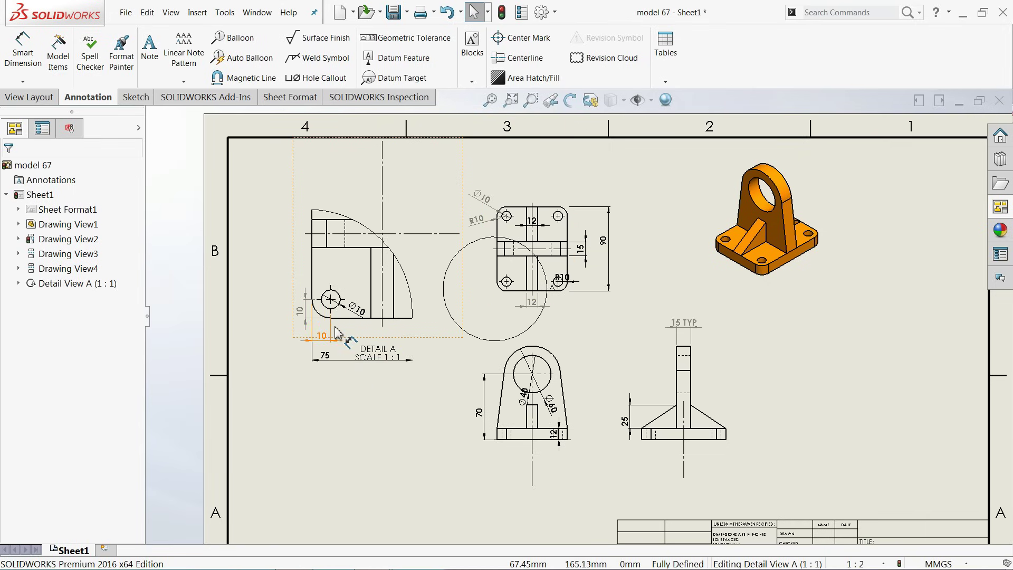
Drag the front view's Ø60, Ø40 and 12 dimensions outside its outline.
scroll(343, 305, down, 2)
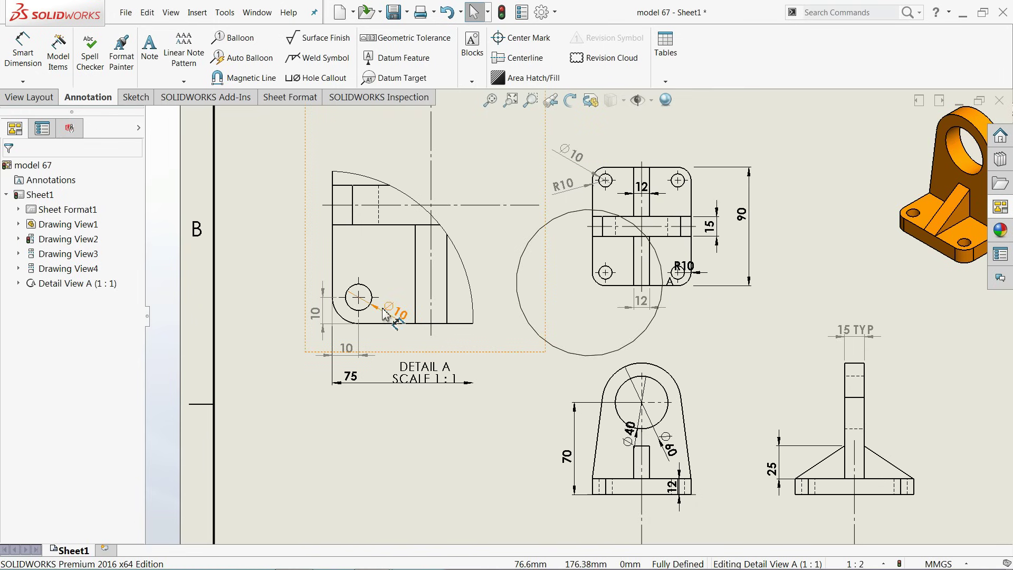
scroll(393, 306, up, 3)
scroll(501, 319, down, 2)
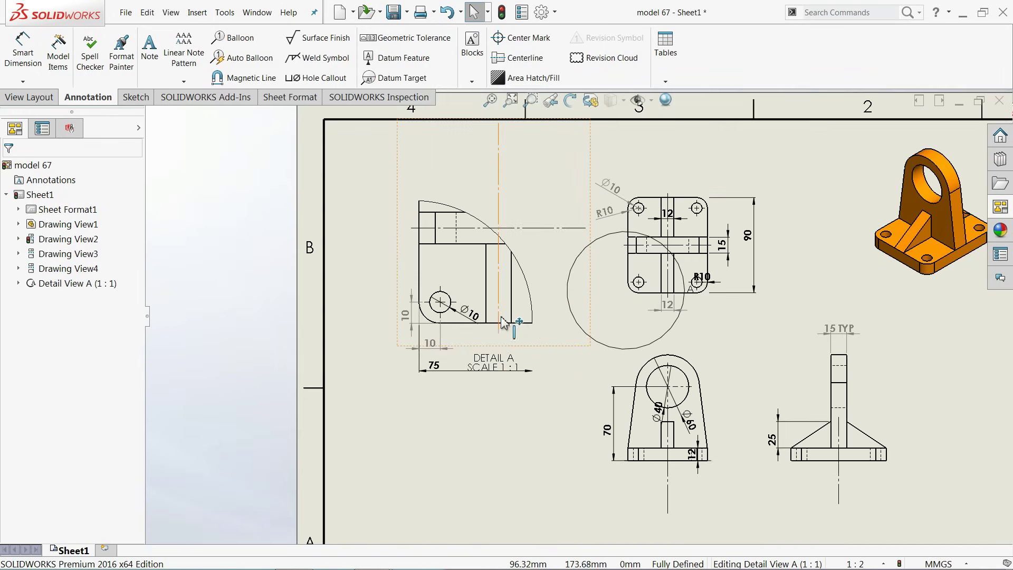
scroll(529, 338, up, 3)
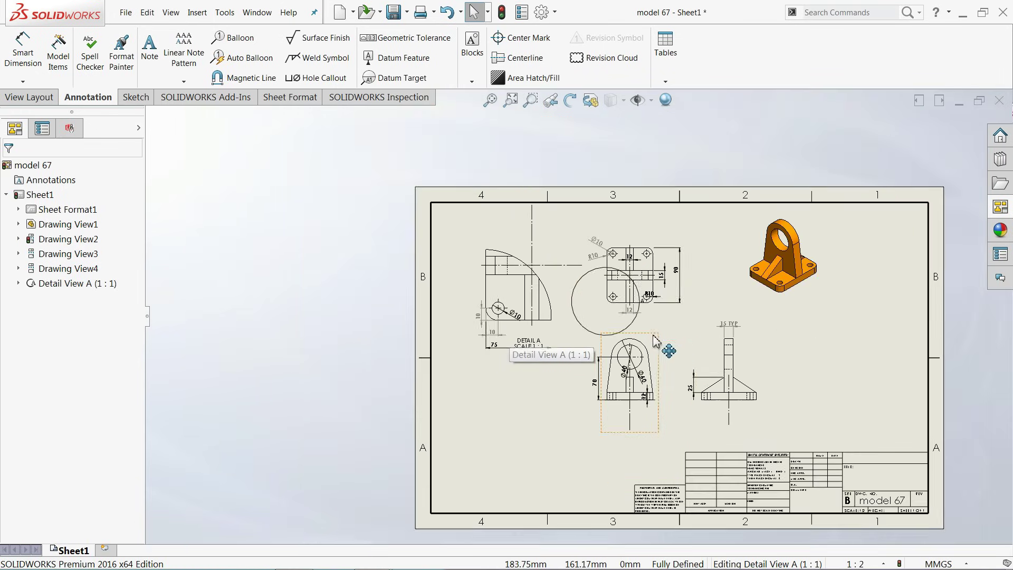
scroll(527, 346, down, 4)
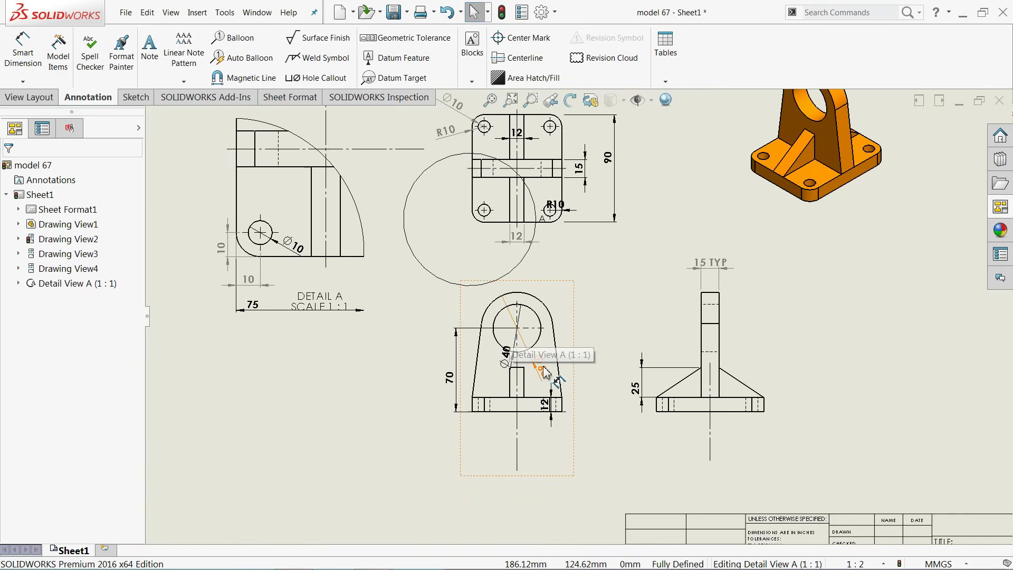
drag(542, 364, 606, 282)
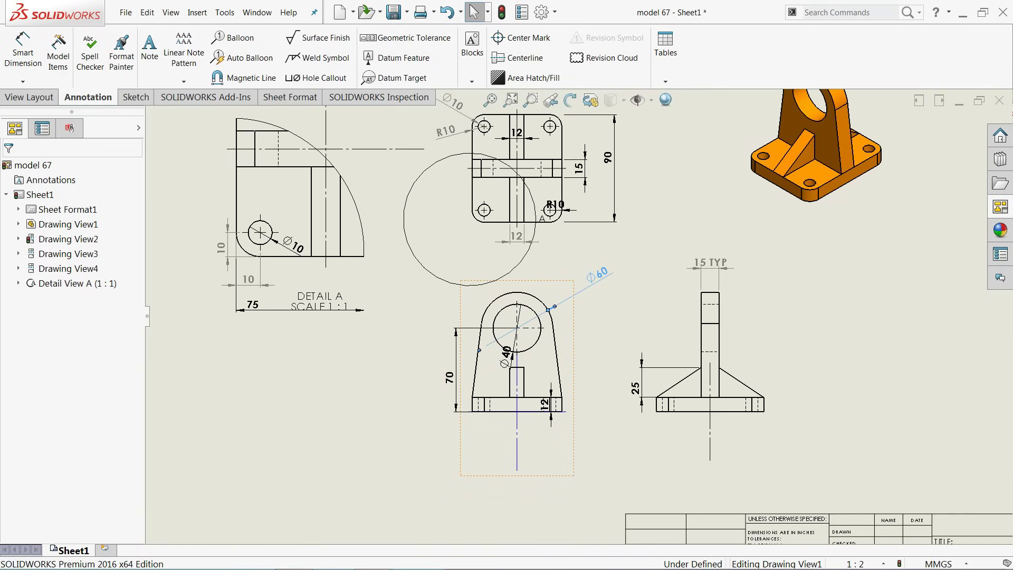
drag(530, 354, 585, 342)
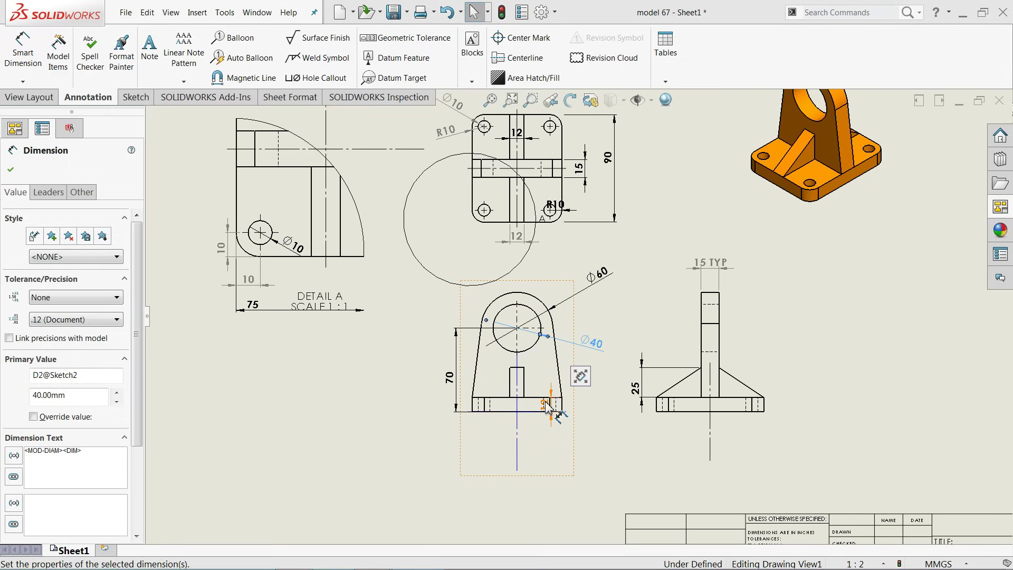
drag(546, 406, 605, 422)
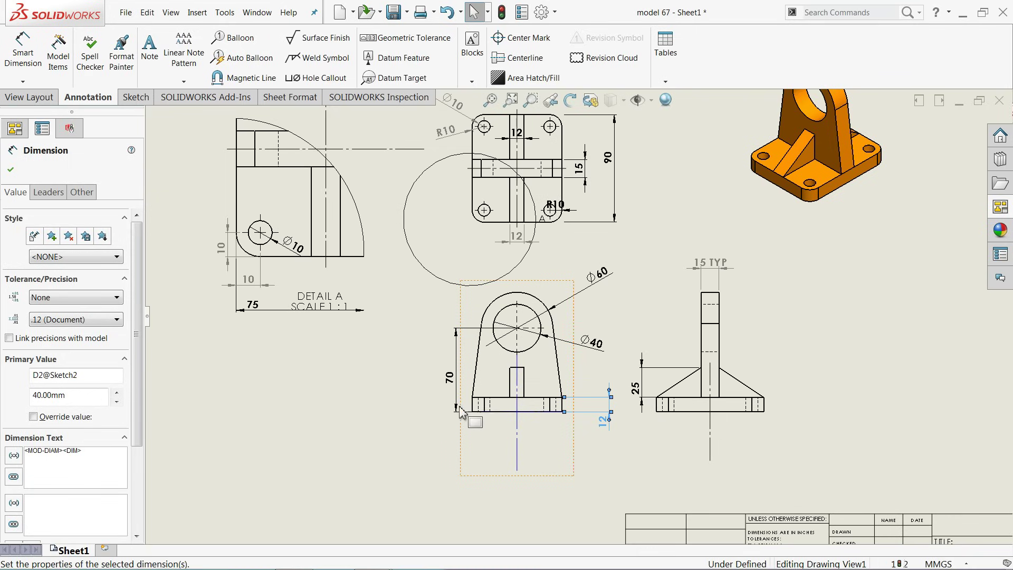
Deselect the 12 dimension and fit the whole sheet in view.
click(417, 338)
key(f)
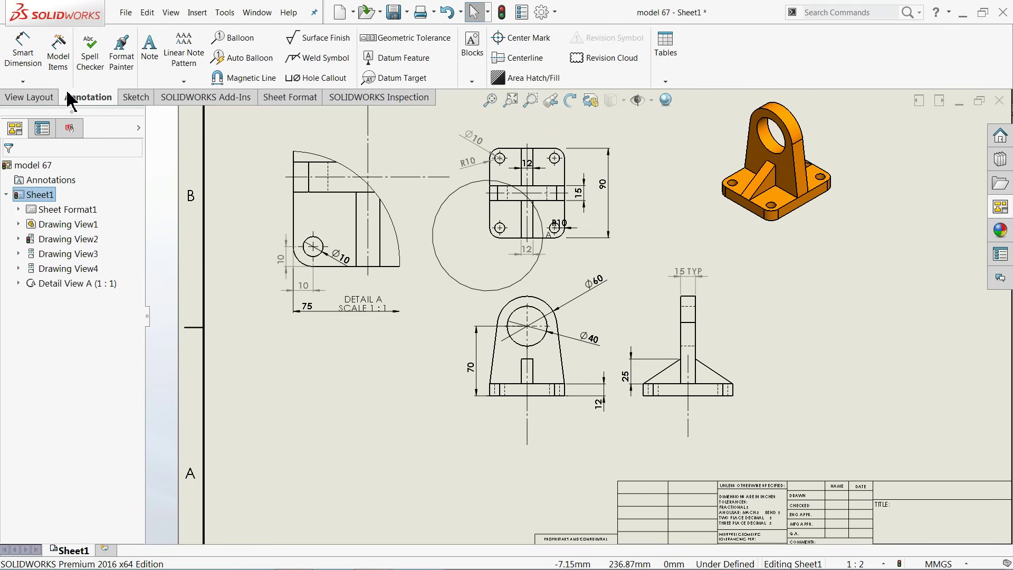
Cut a vertical Section B-B through the front view's hole centre and place it left of the front view.
click(46, 99)
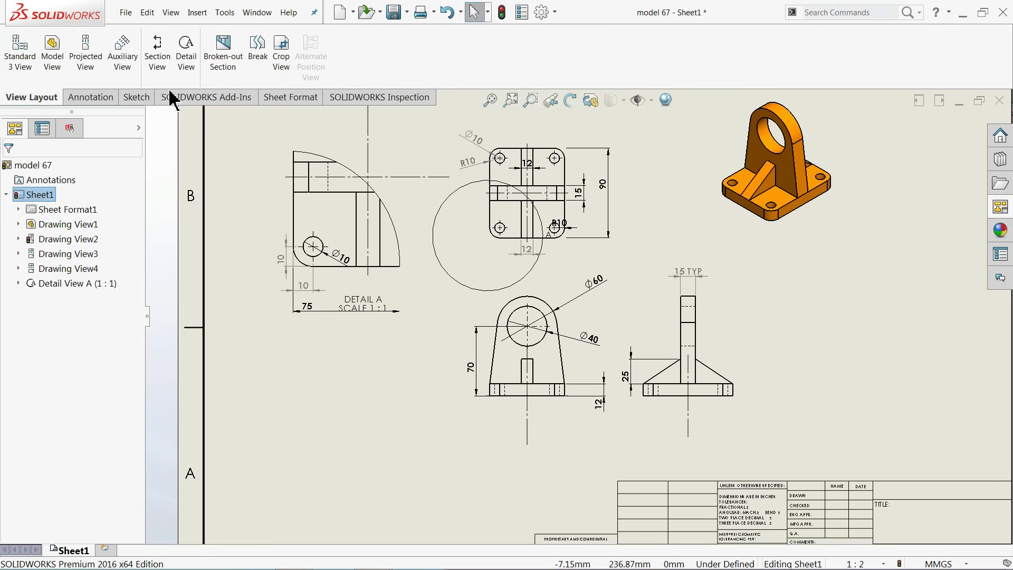
click(158, 70)
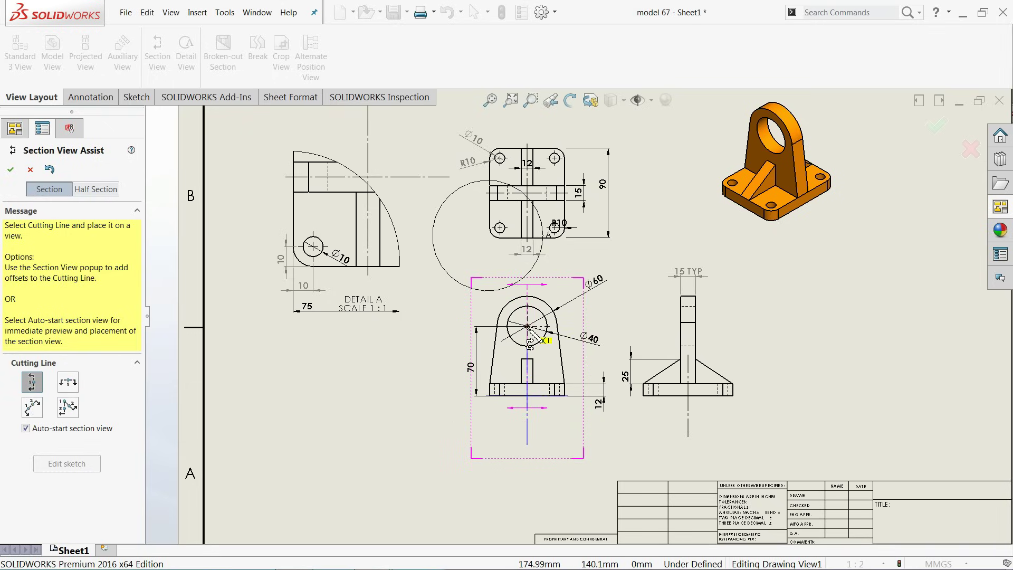
click(528, 328)
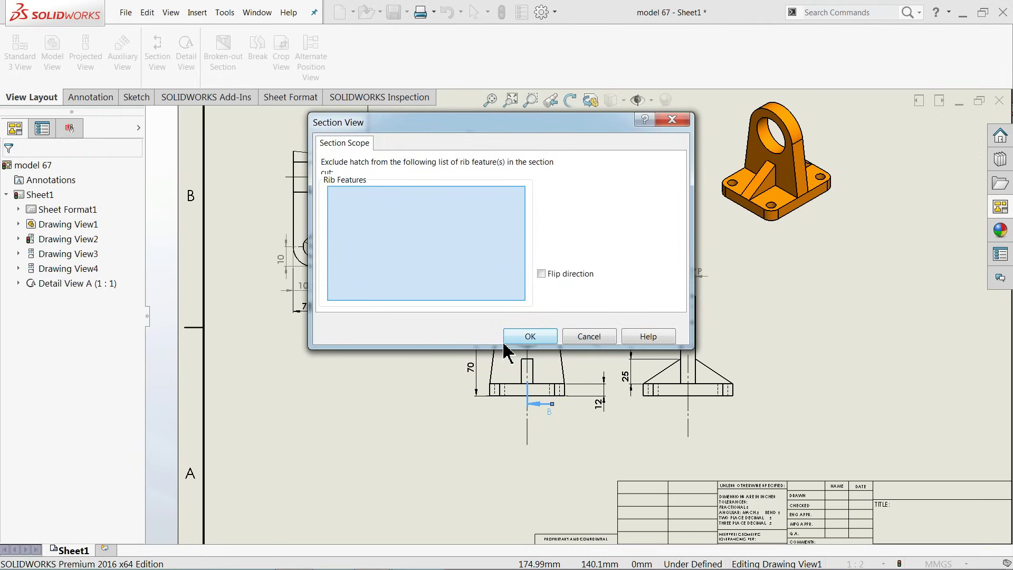
click(528, 337)
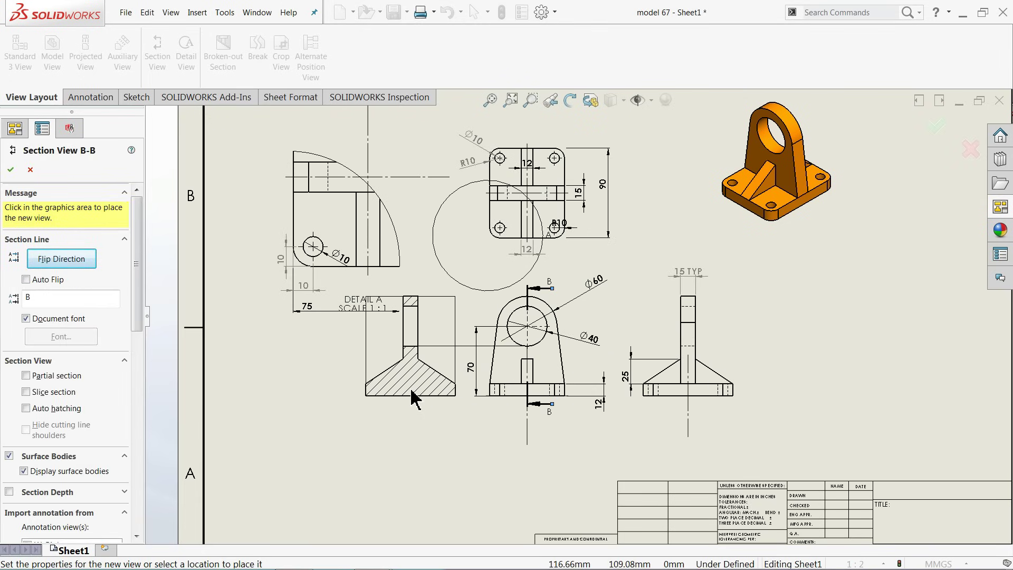
click(414, 400)
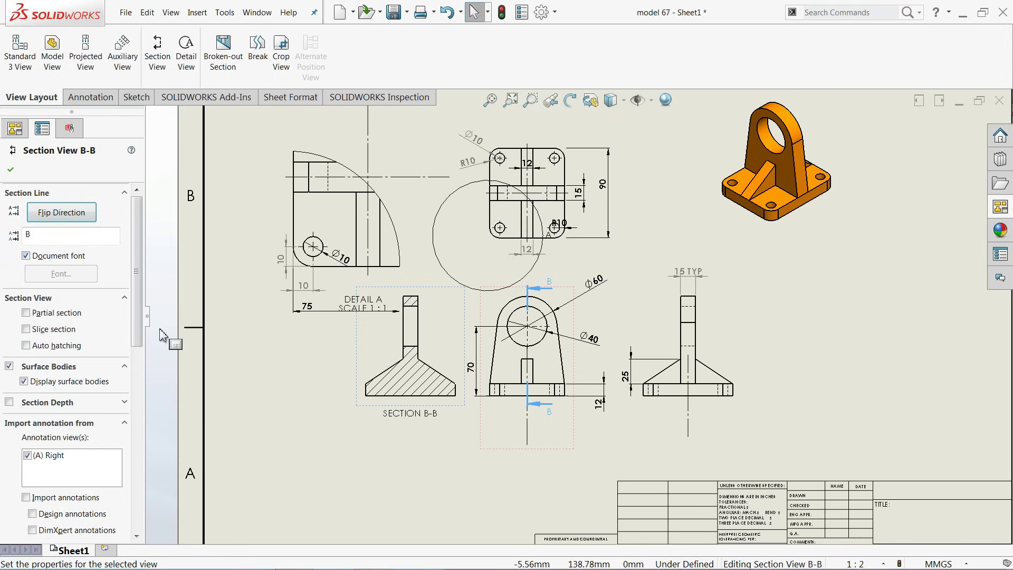
Make Section B-B a full section with imported annotations and hidden lines visible.
click(26, 330)
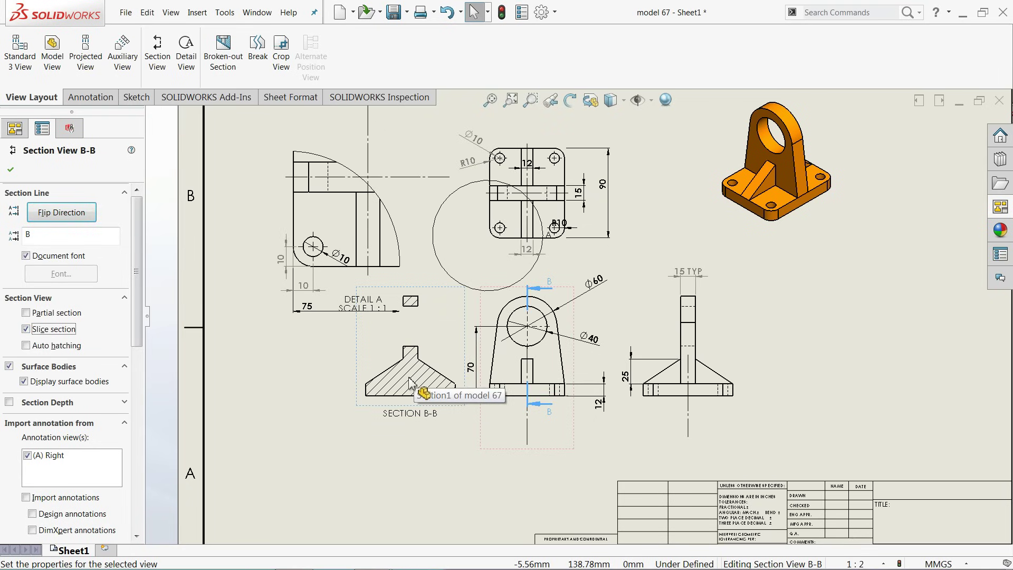
click(26, 329)
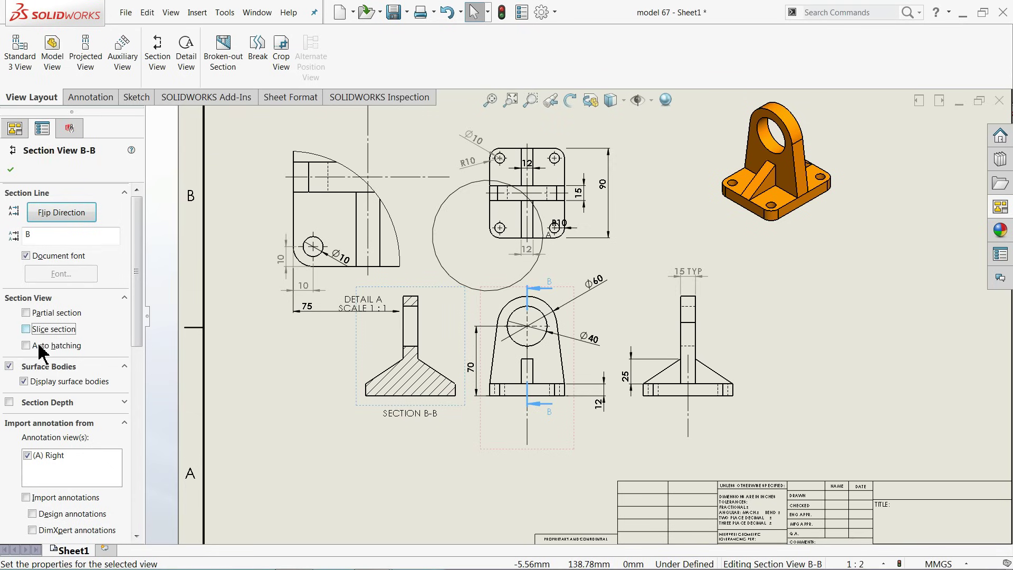
drag(136, 354, 136, 431)
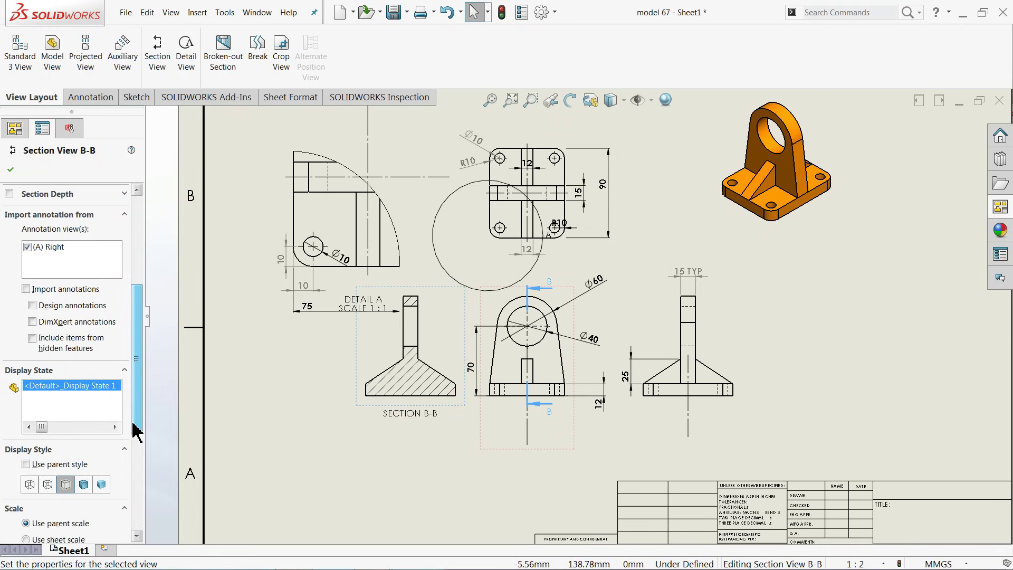
click(27, 289)
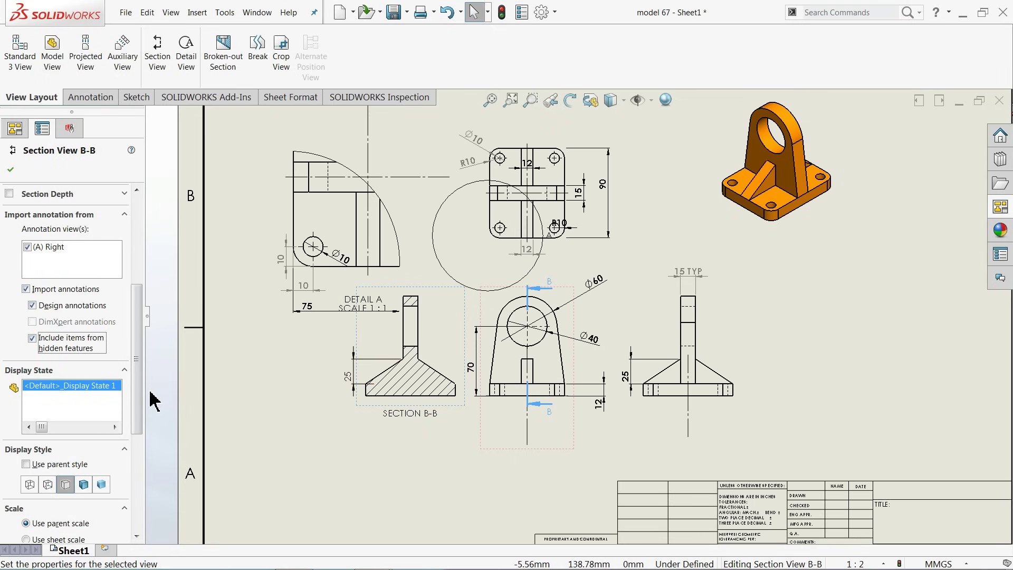
drag(138, 394, 138, 429)
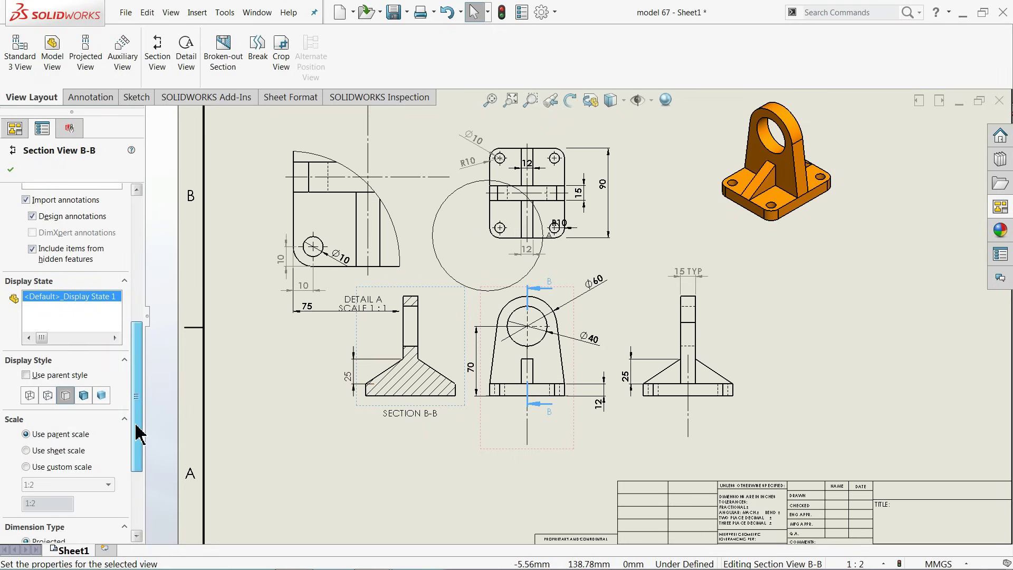
click(84, 397)
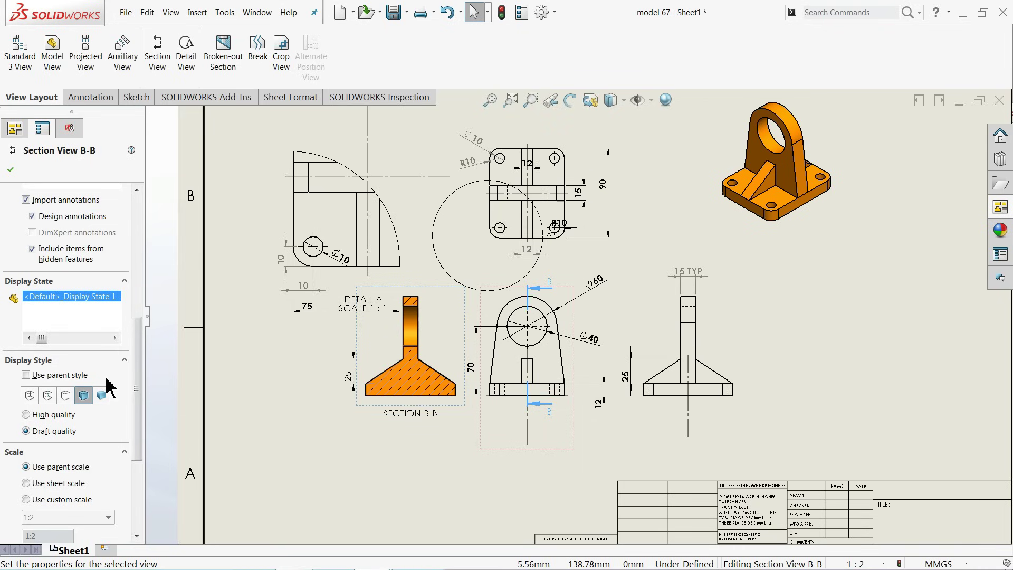
click(48, 396)
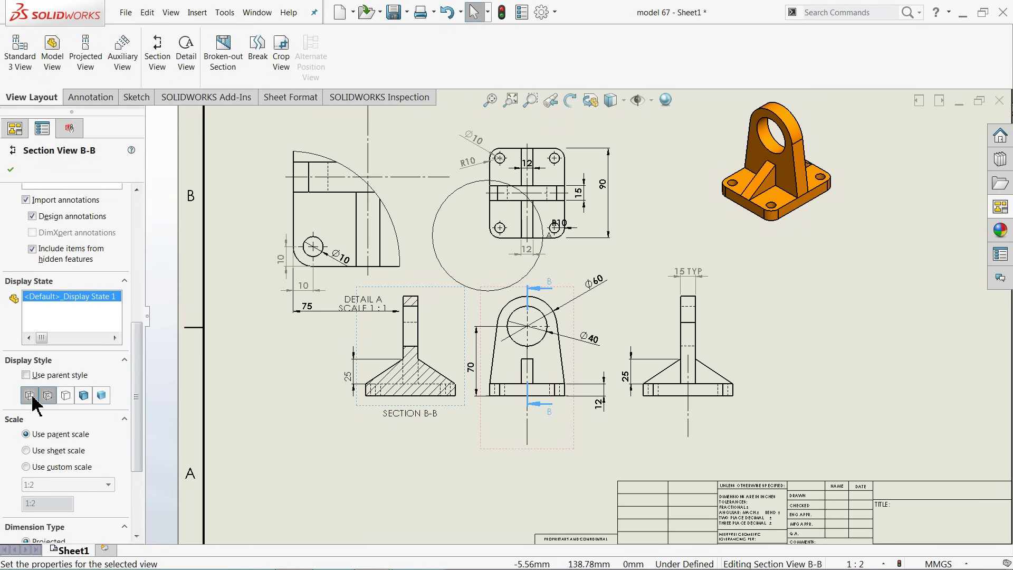
click(30, 395)
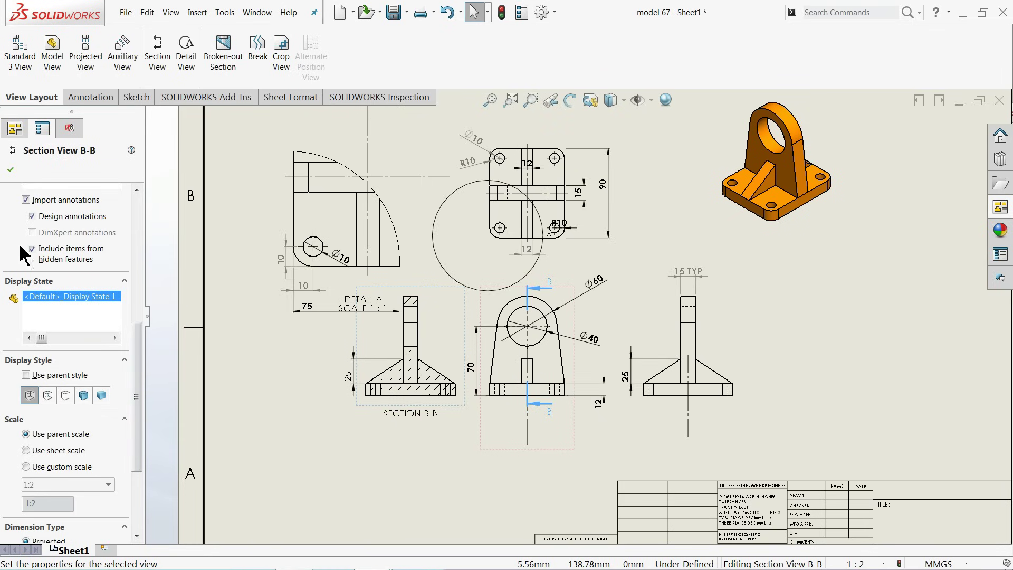
click(11, 170)
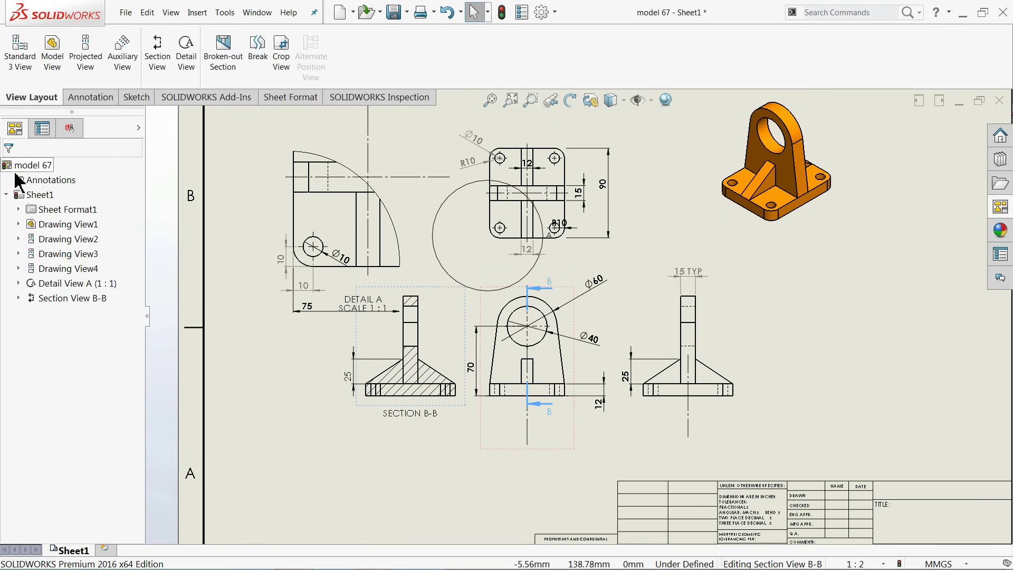
Change the base thickness dimension from 12 to 5 and rebuild the drawing.
scroll(459, 136, down, 2)
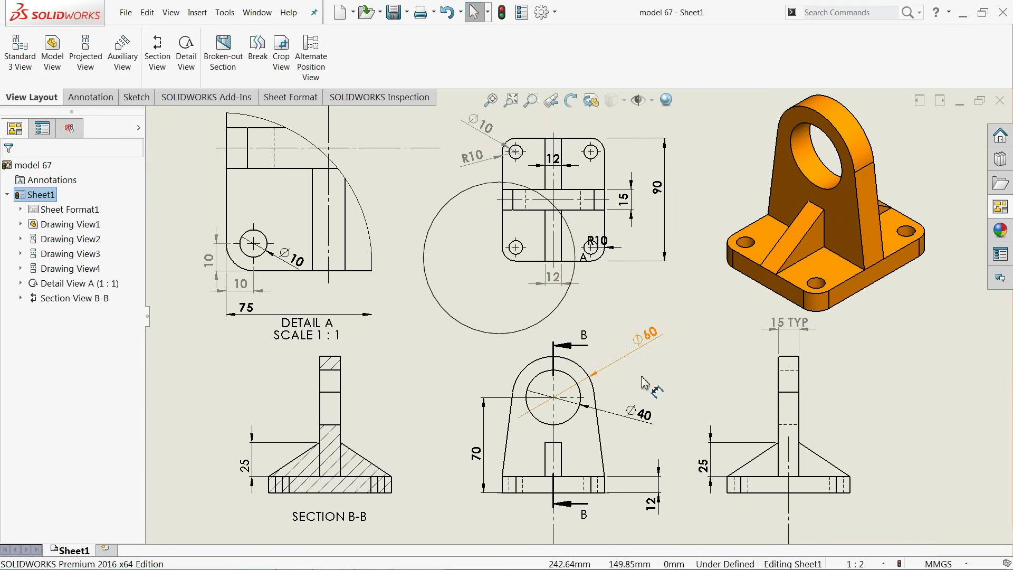
click(660, 506)
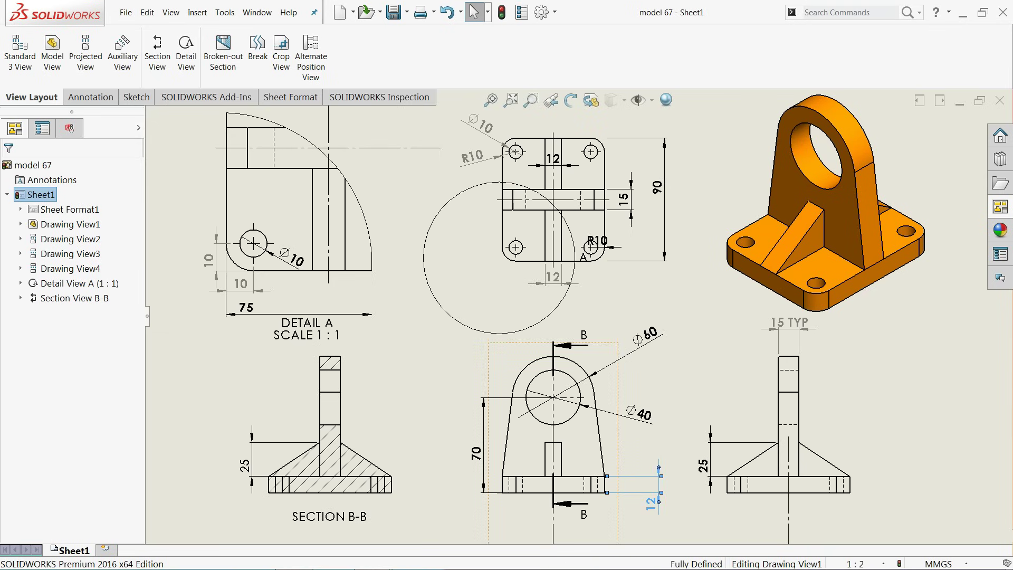
double_click(659, 504)
drag(634, 494, 688, 336)
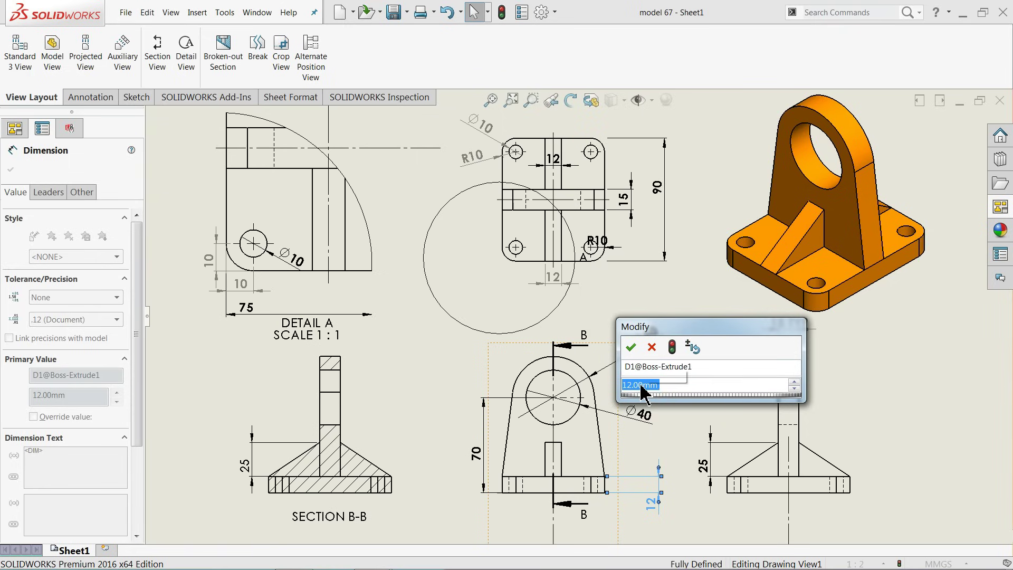
text(5)
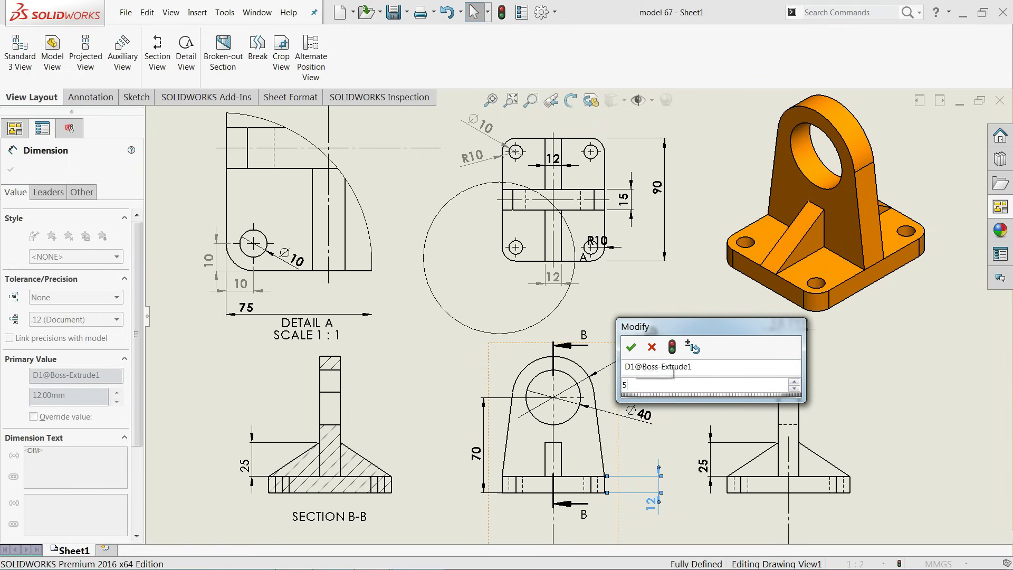
click(632, 348)
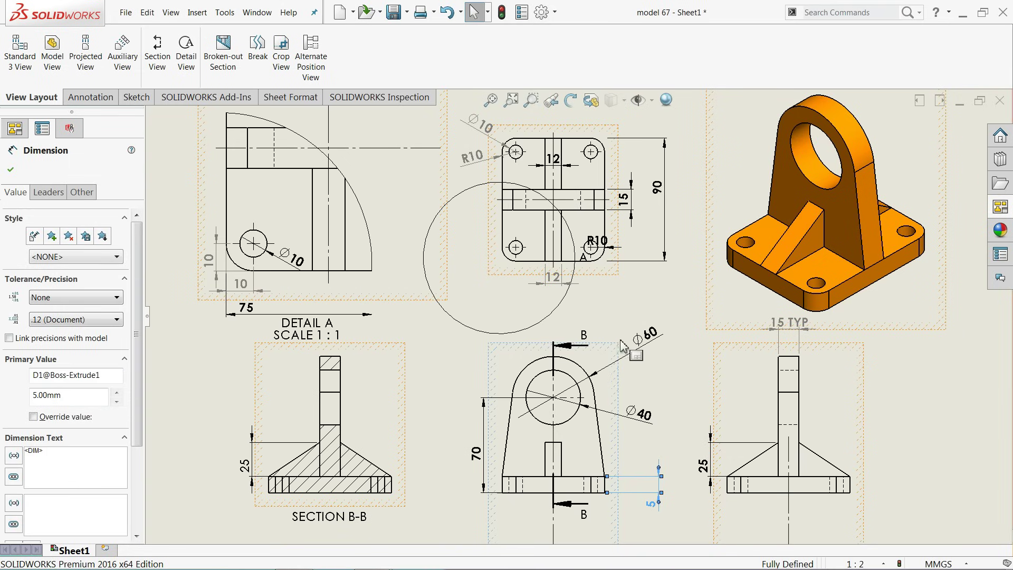
click(504, 13)
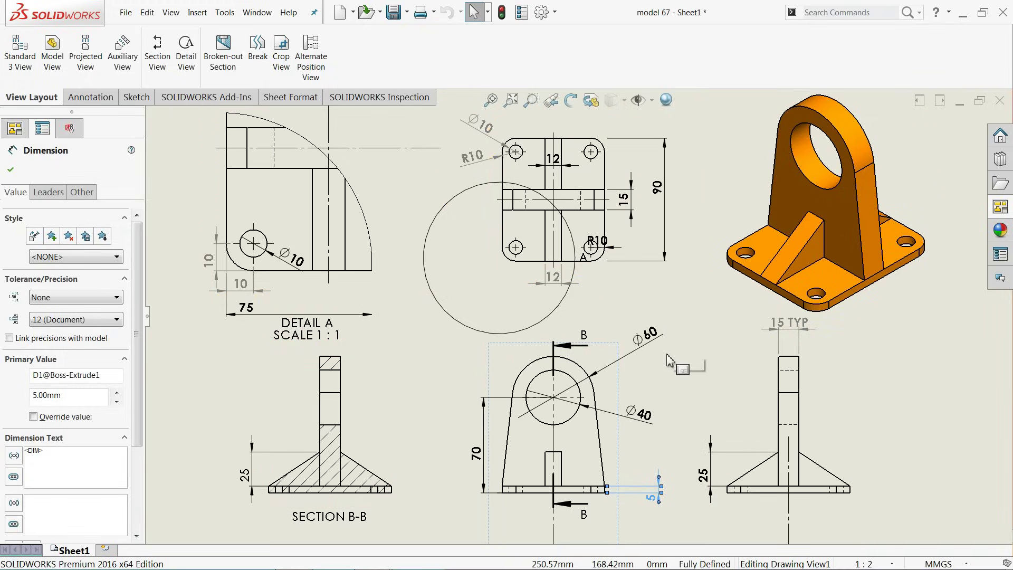
click(263, 16)
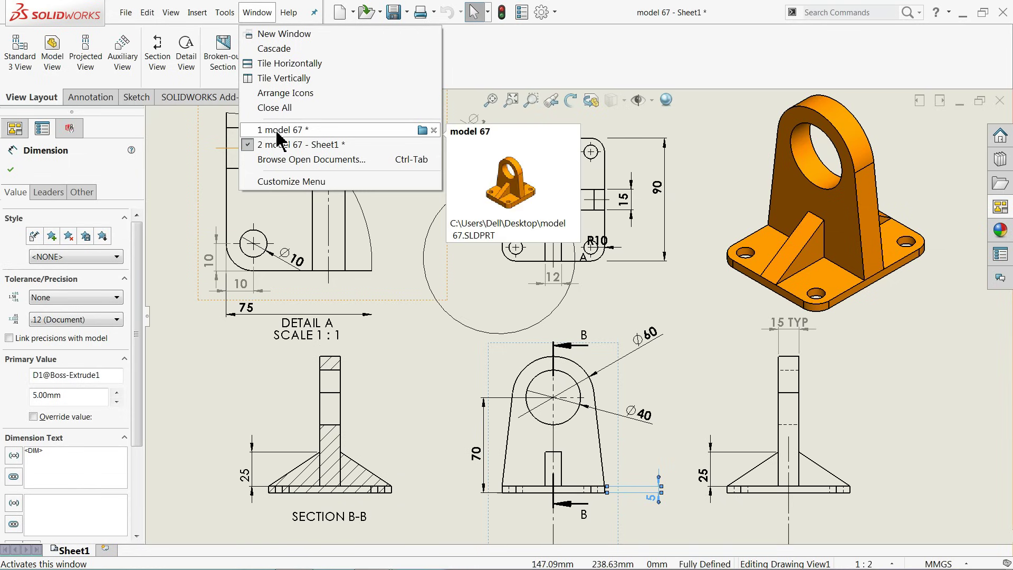
key(Escape)
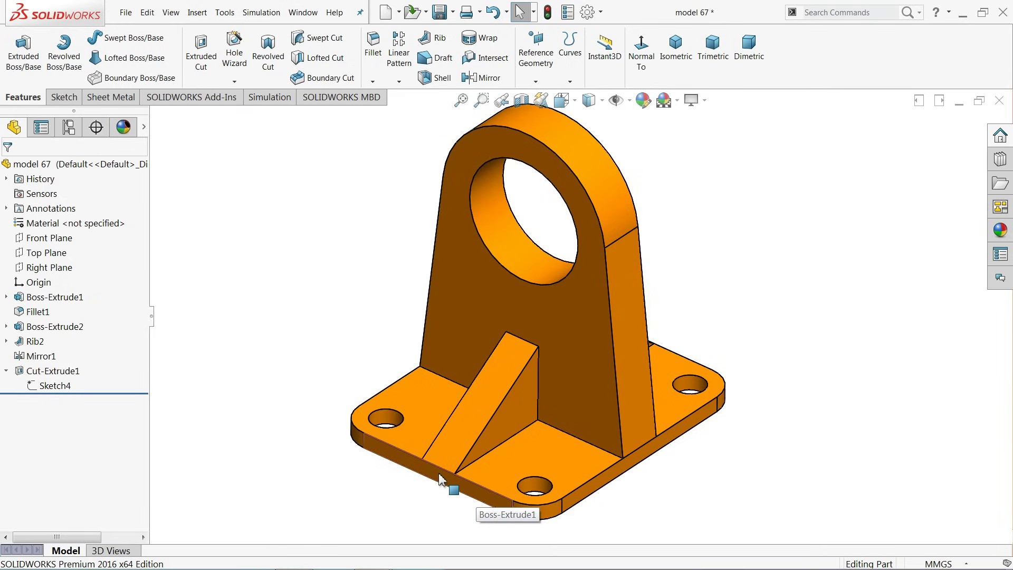
click(300, 12)
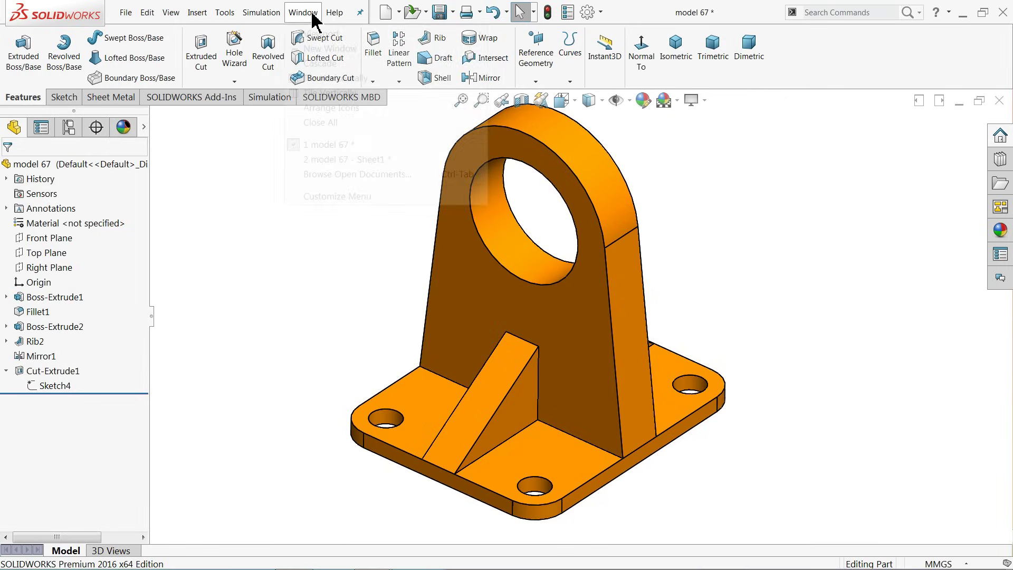
click(326, 159)
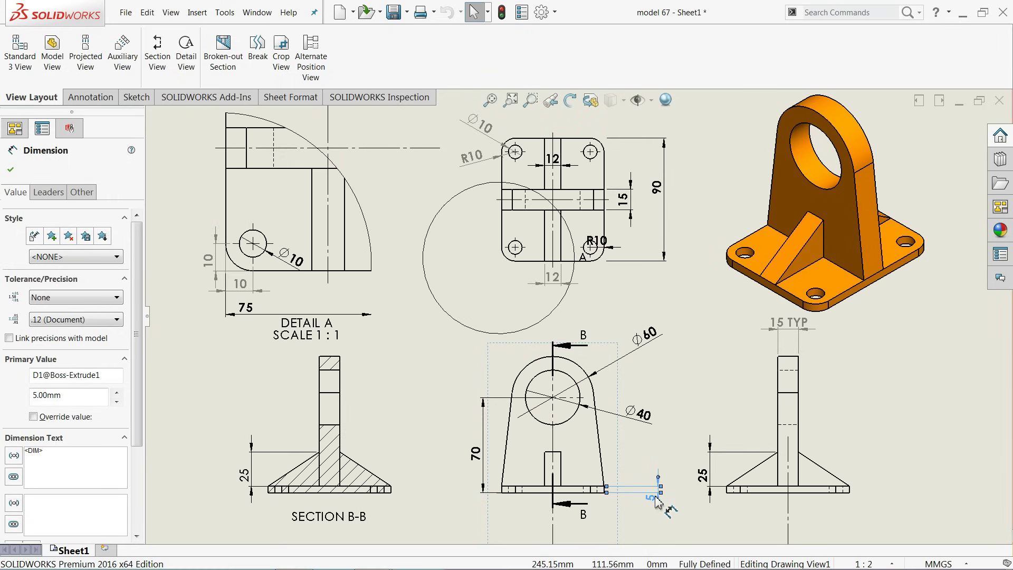
Set the base thickness dimension back from 5 to 12, rebuild the views and deselect.
double_click(654, 499)
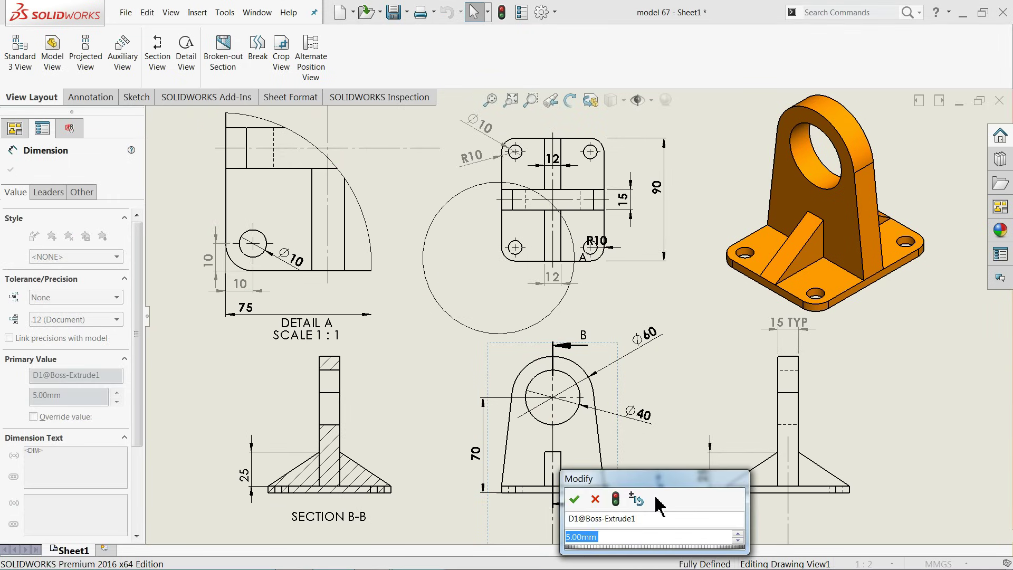
click(584, 497)
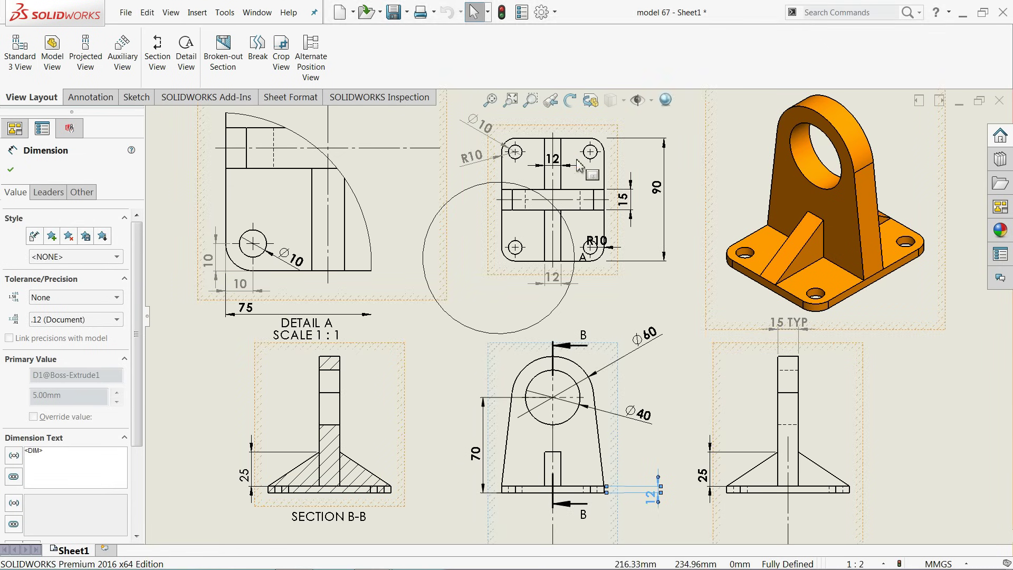
click(503, 14)
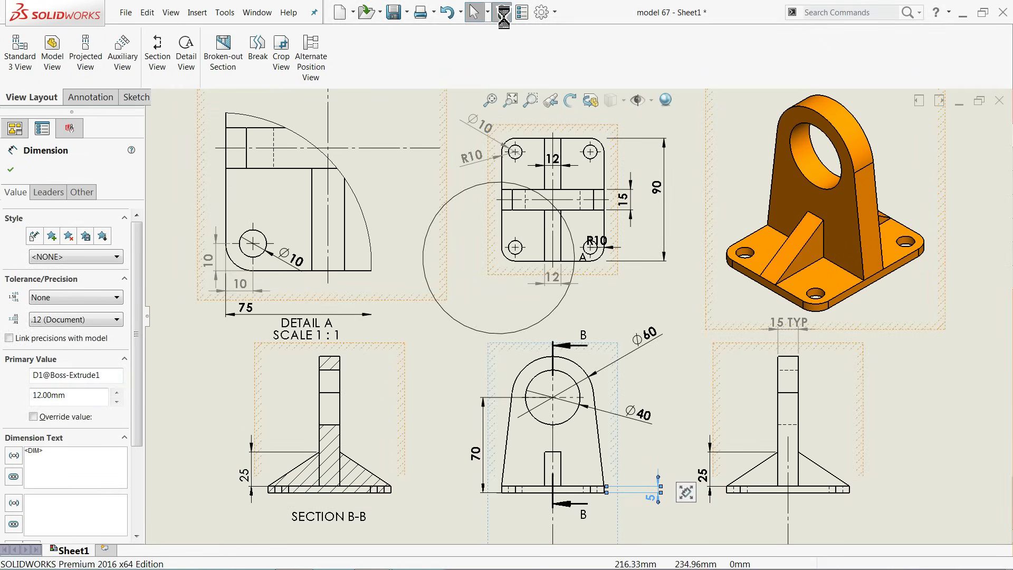
click(502, 18)
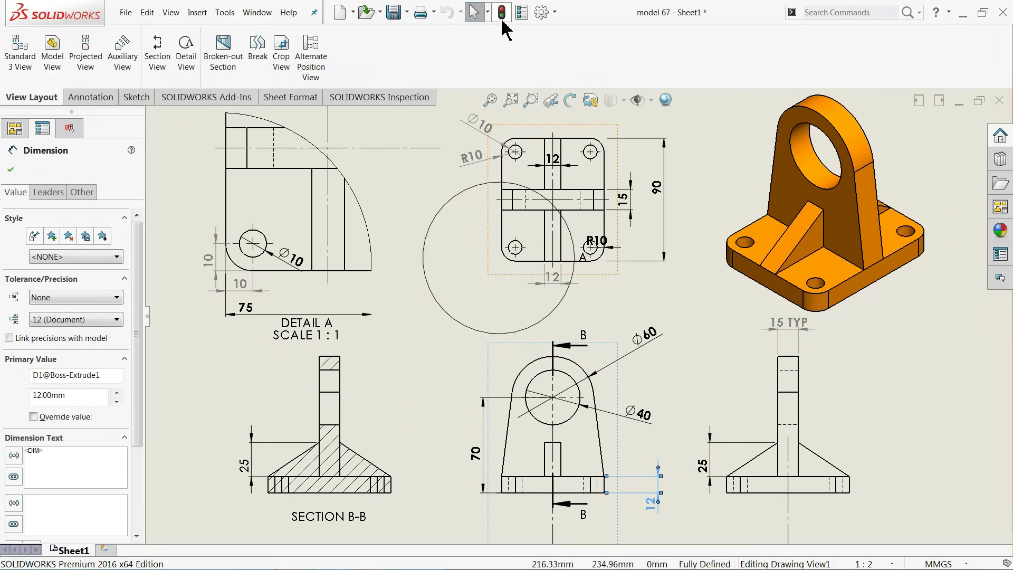
click(708, 346)
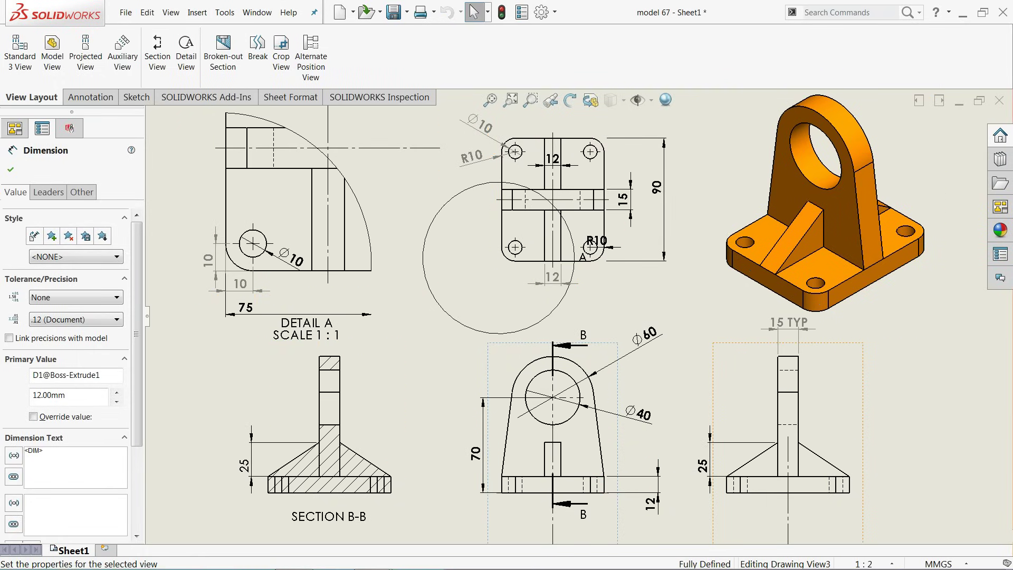
click(693, 296)
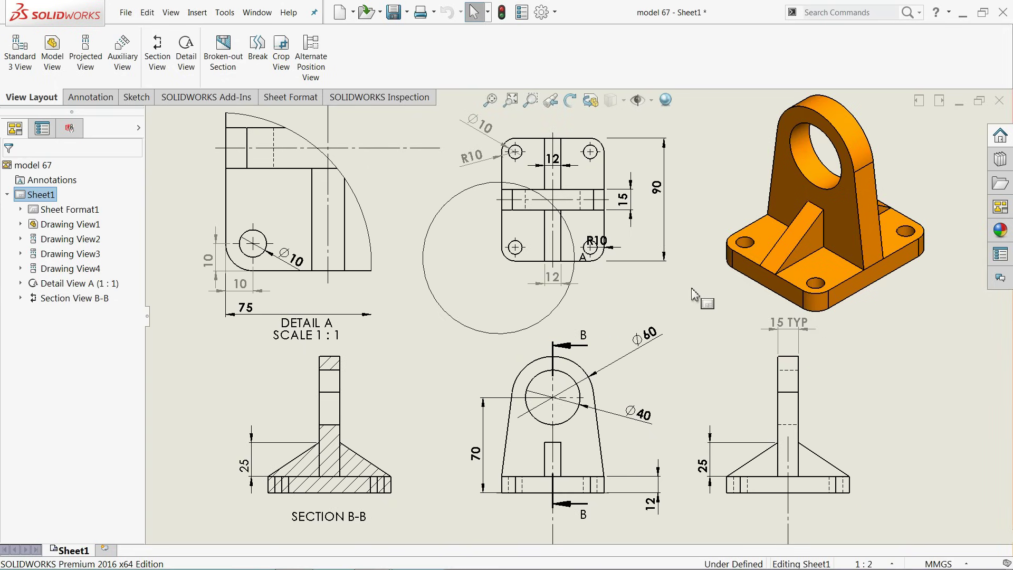
key(f)
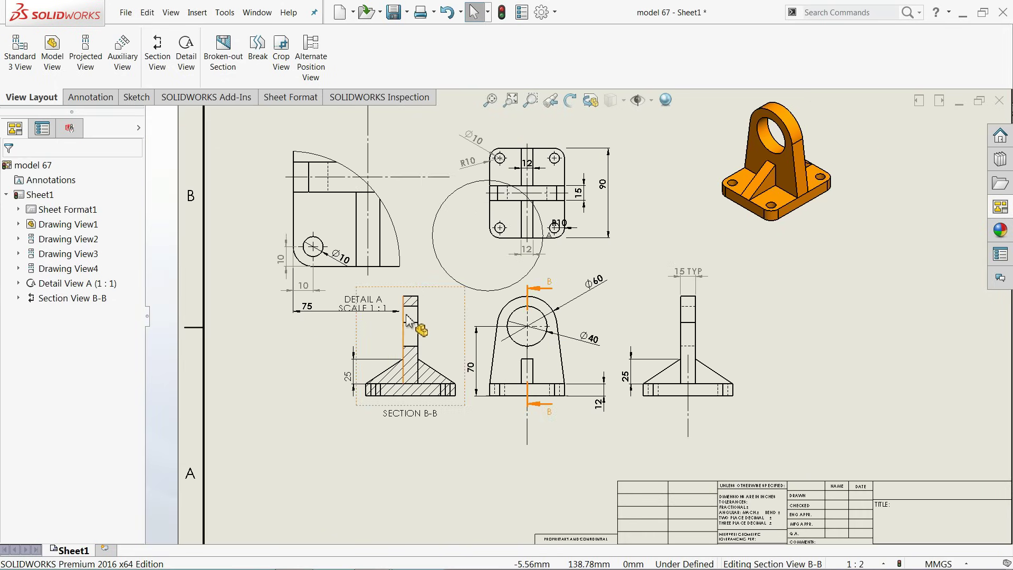
scroll(505, 320, down, 2)
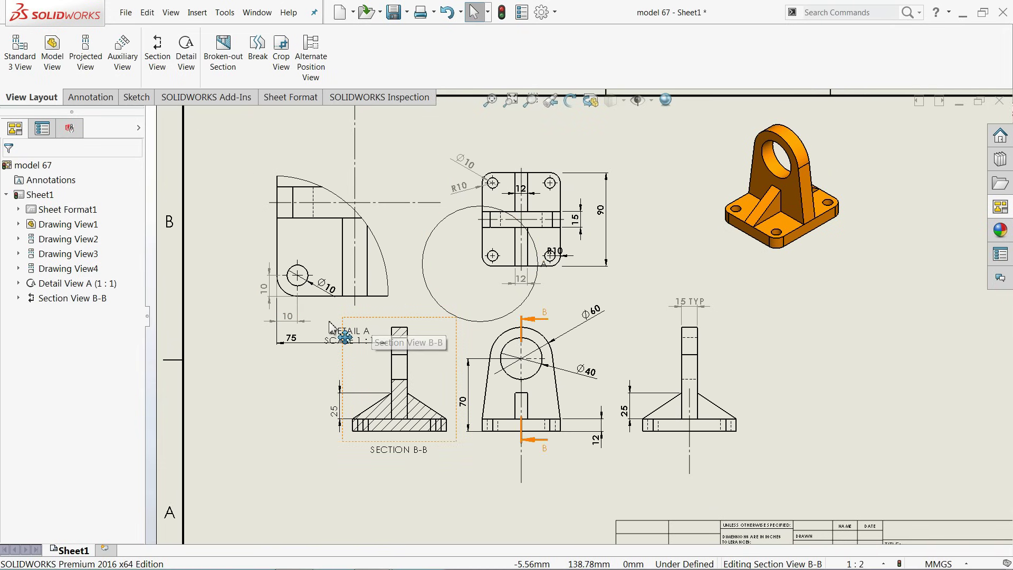
click(302, 313)
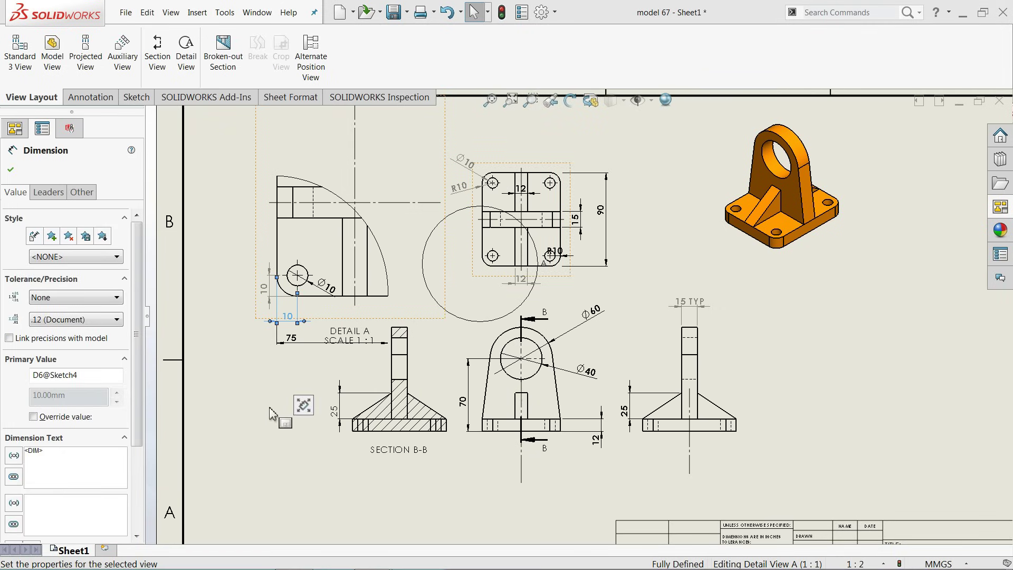
click(254, 399)
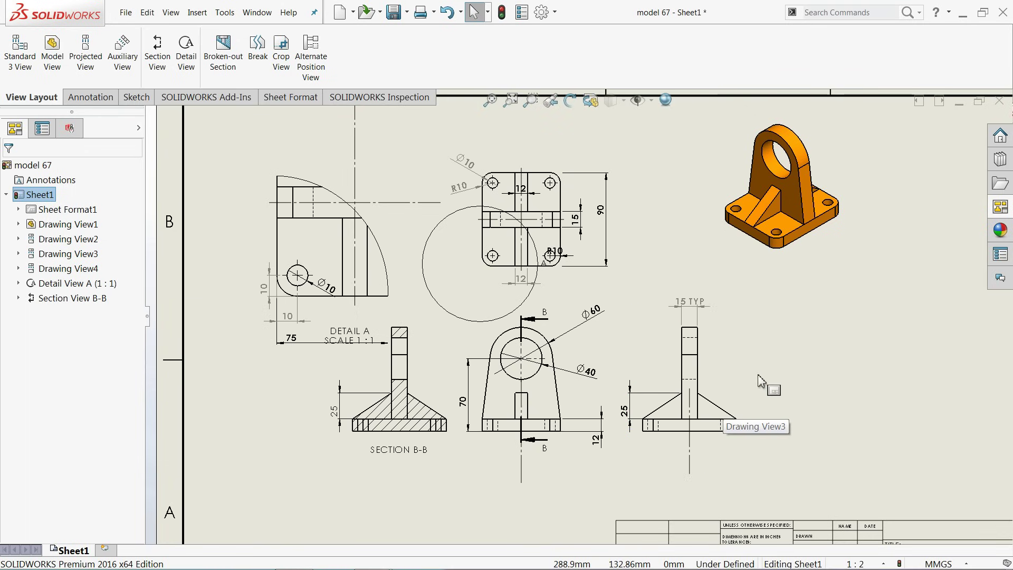
scroll(755, 401, down, 1)
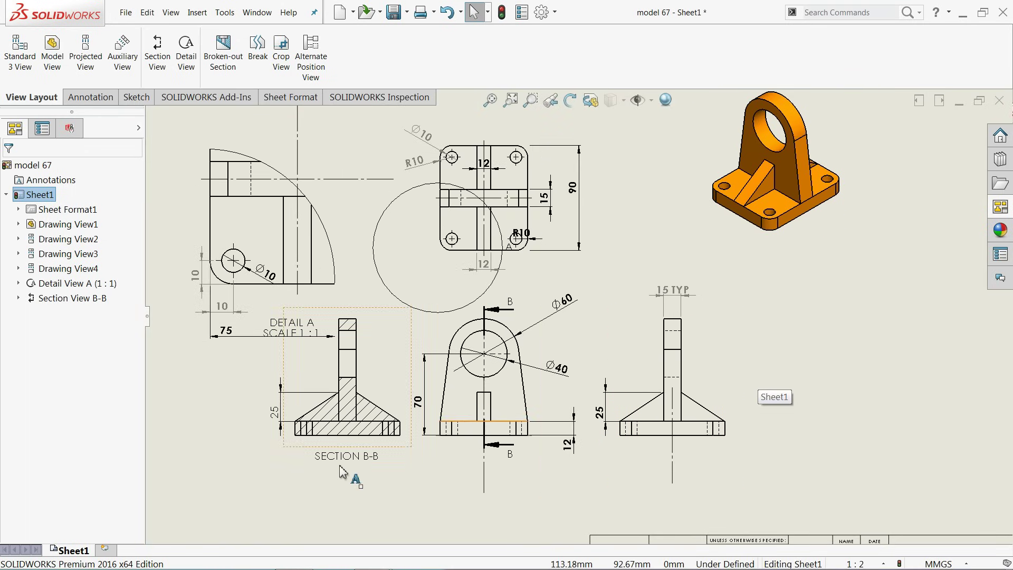